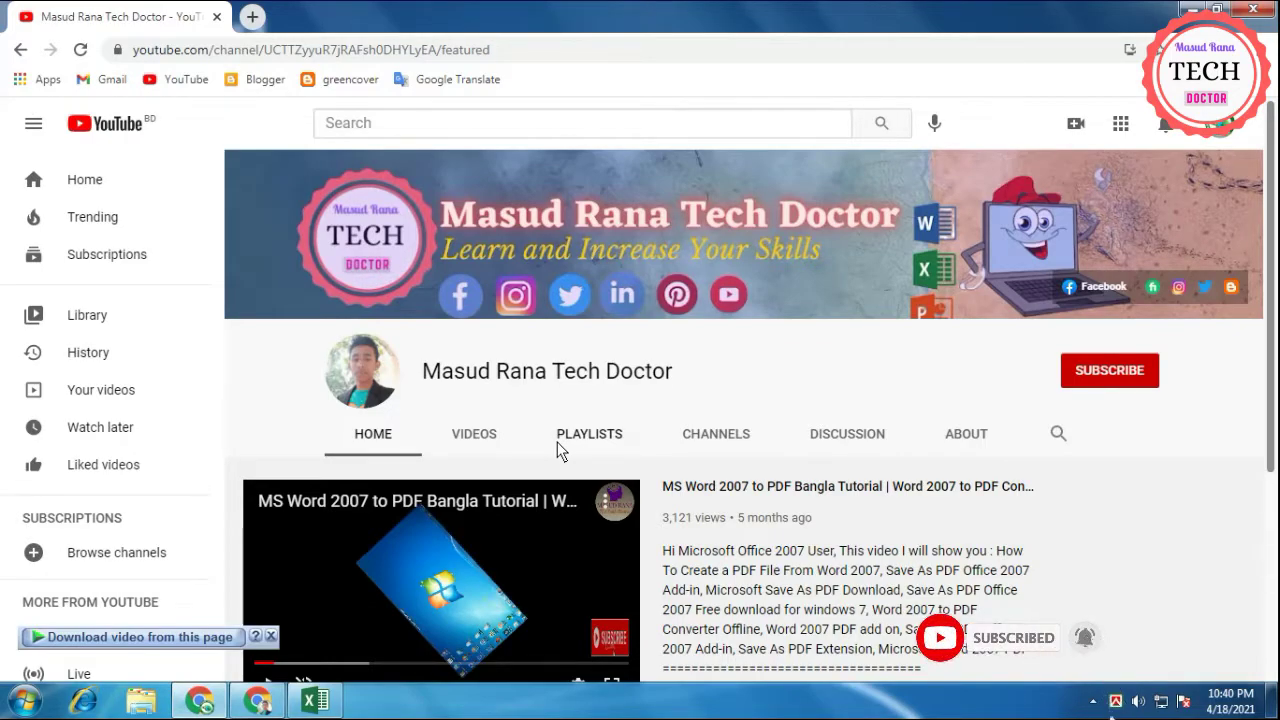
Subscribe to the tech tutorial channel and set its notification bell to All
click(1120, 369)
click(1142, 369)
click(1086, 412)
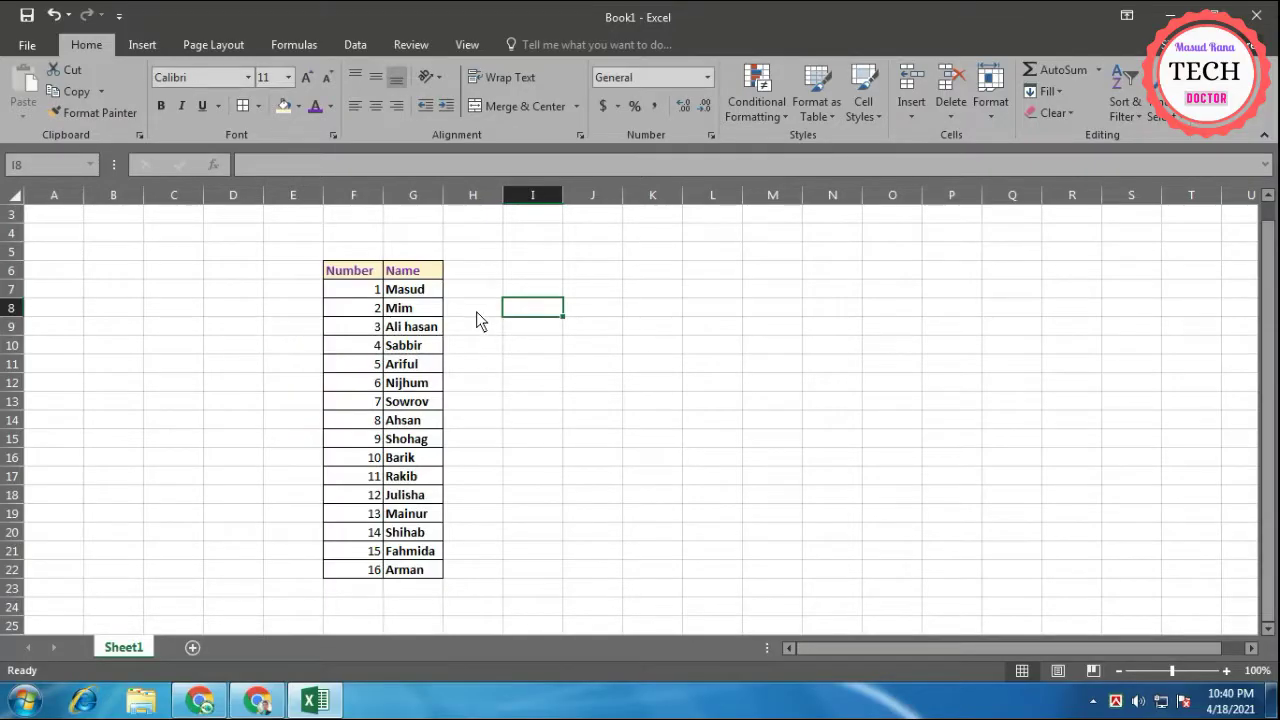
click(340, 272)
click(405, 274)
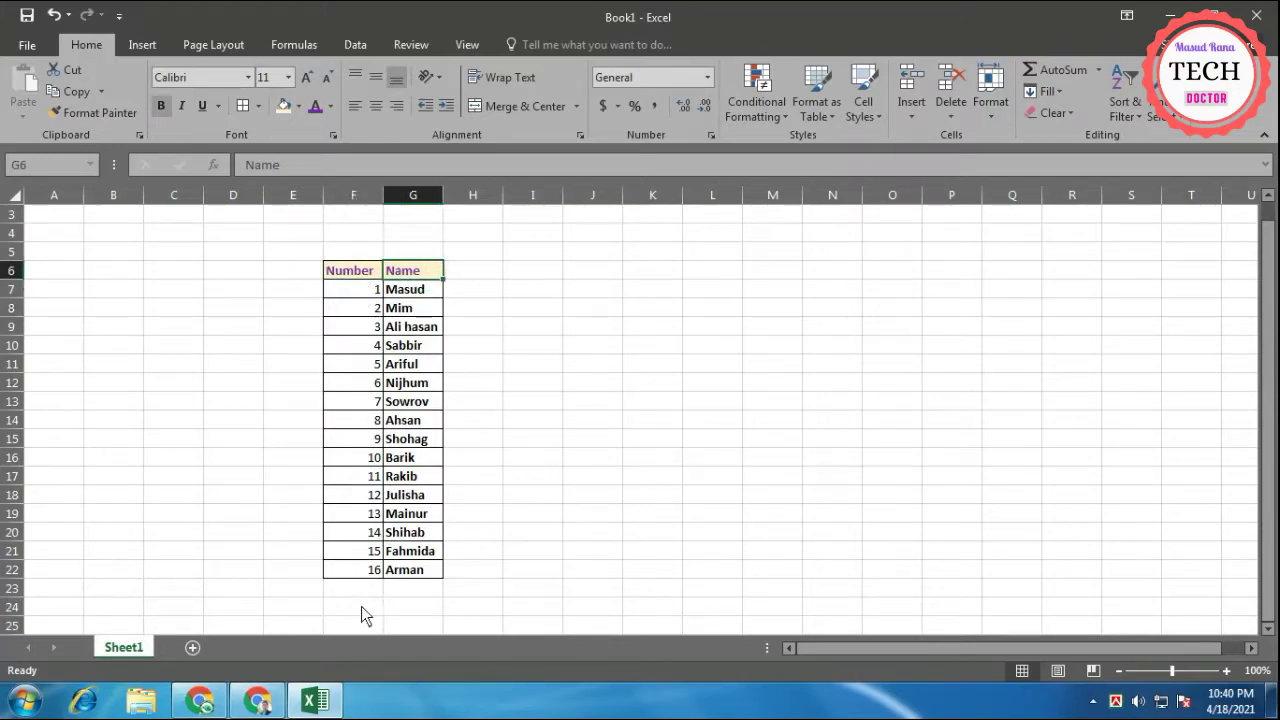
click(489, 326)
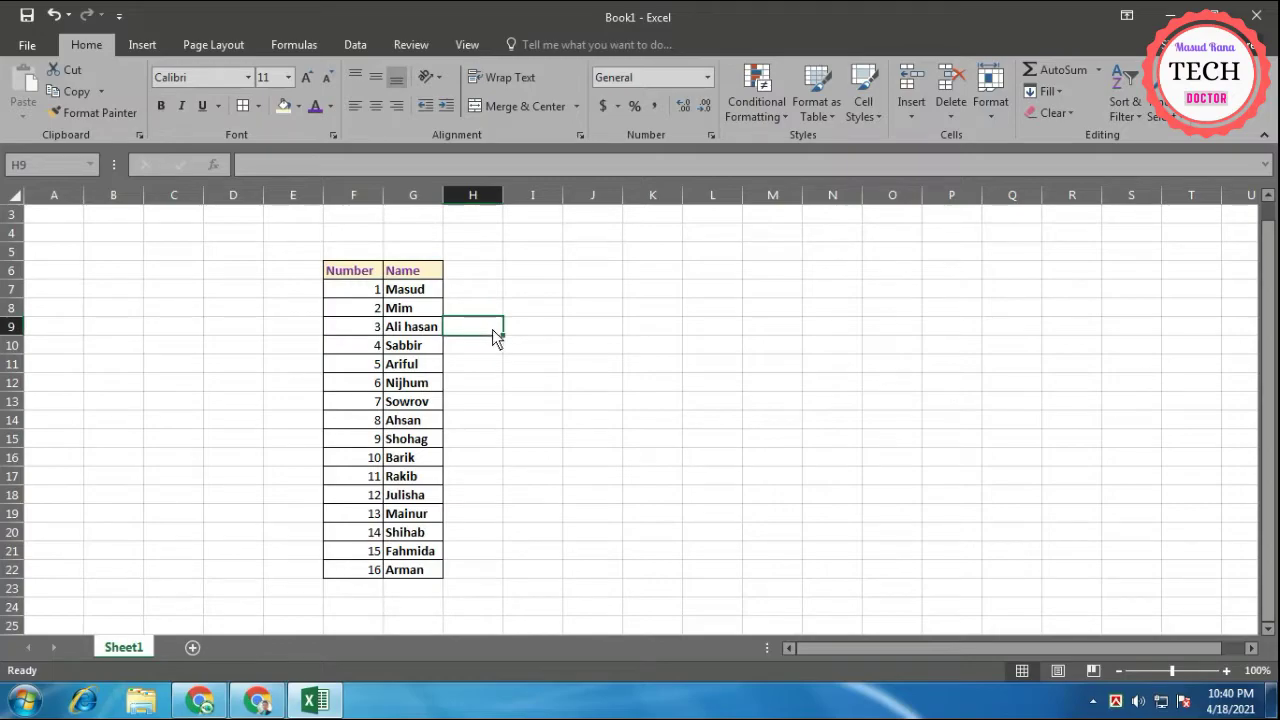
click(578, 314)
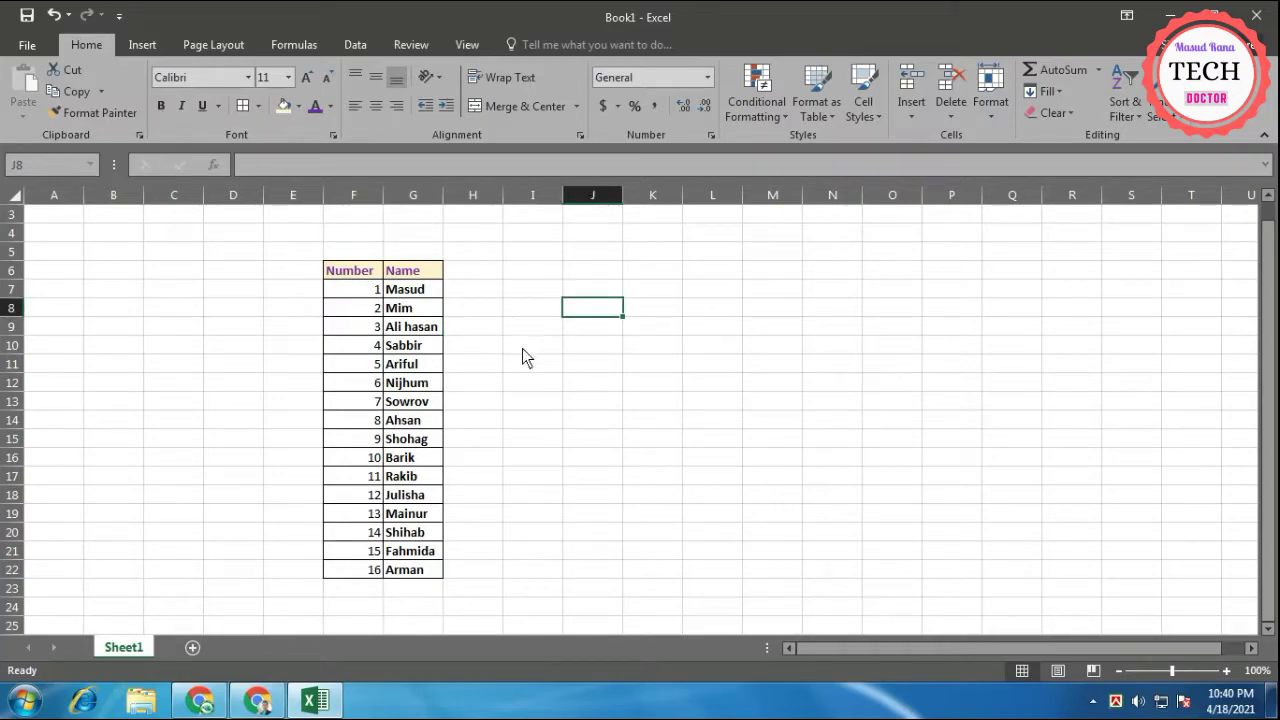
drag(351, 290, 360, 570)
click(357, 323)
click(535, 325)
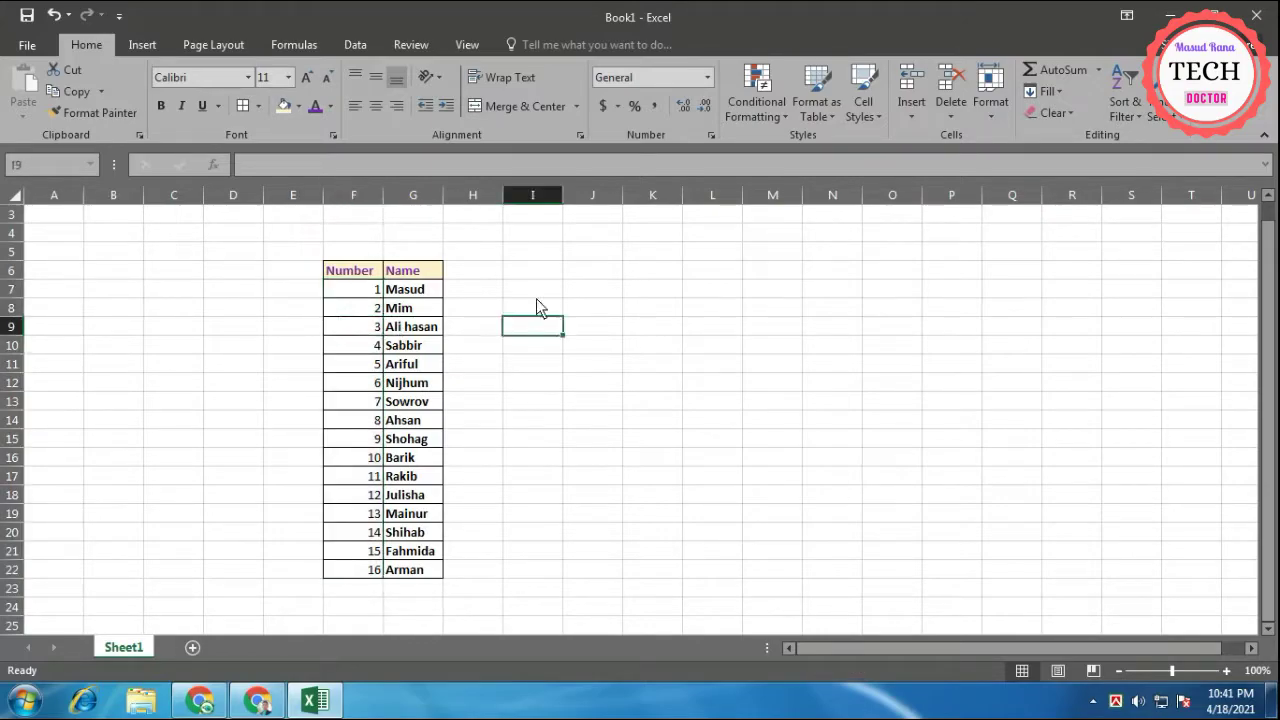
click(531, 289)
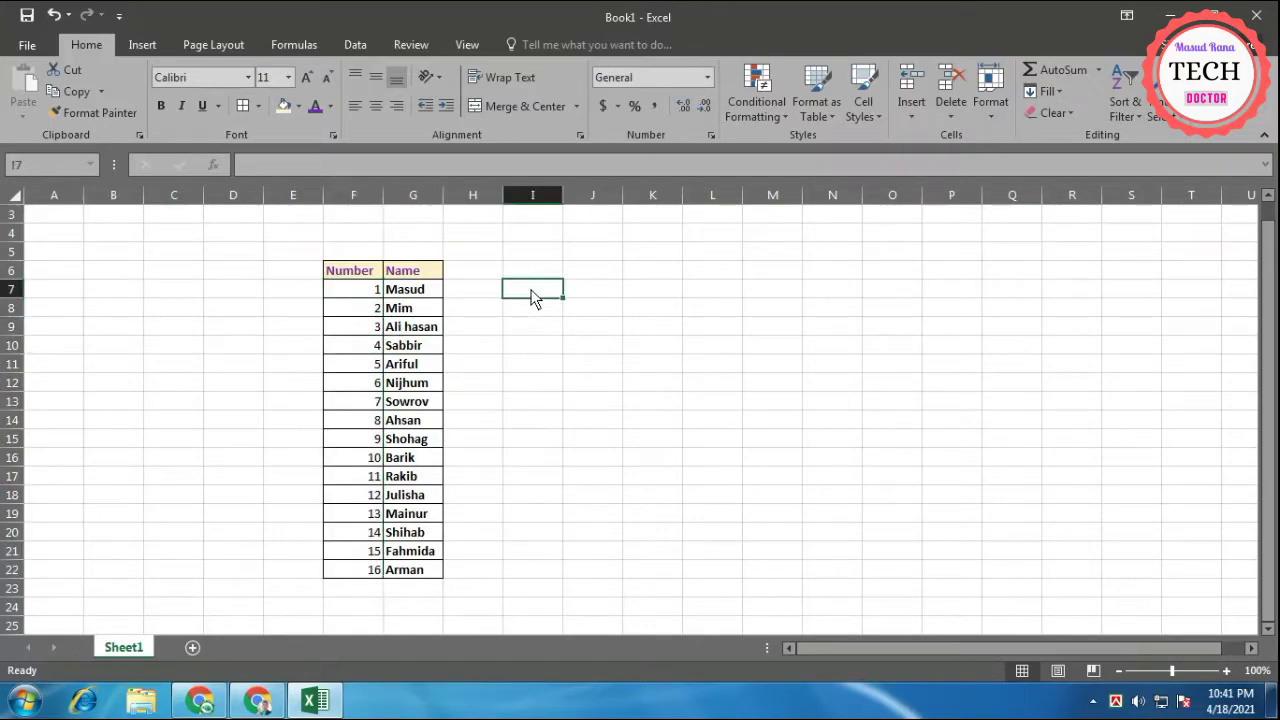
text(=)
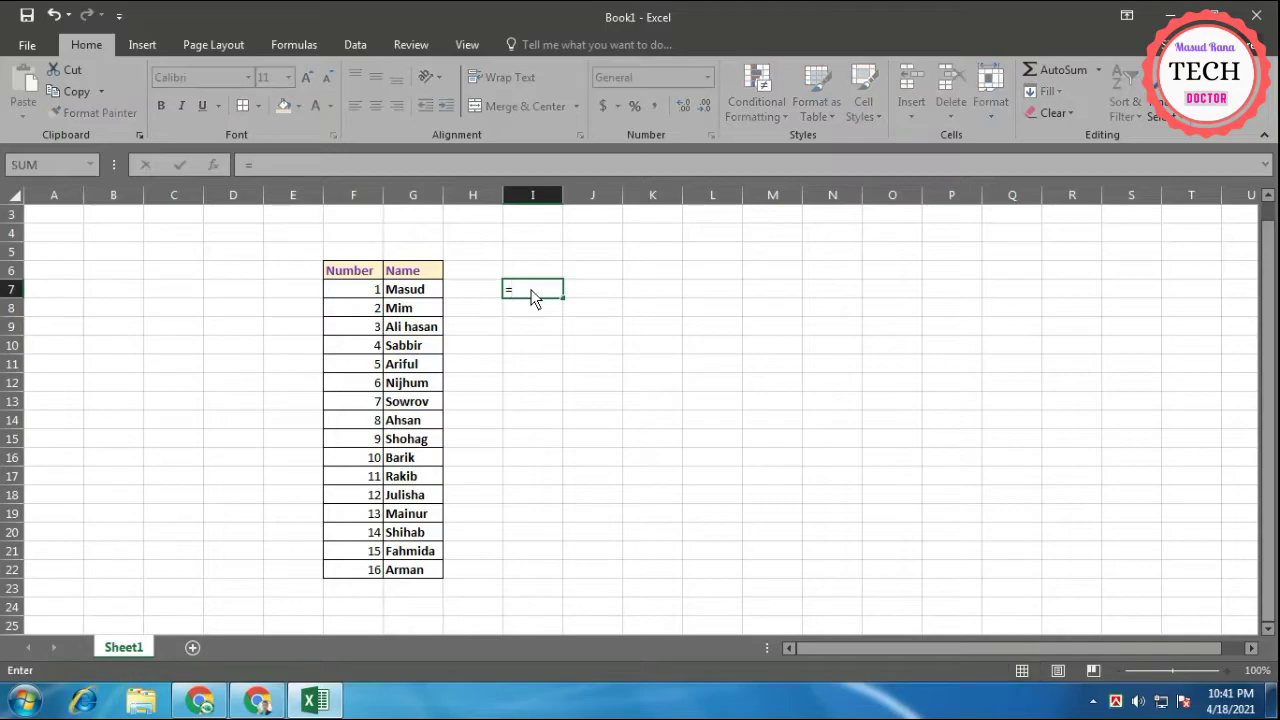
text(roman)
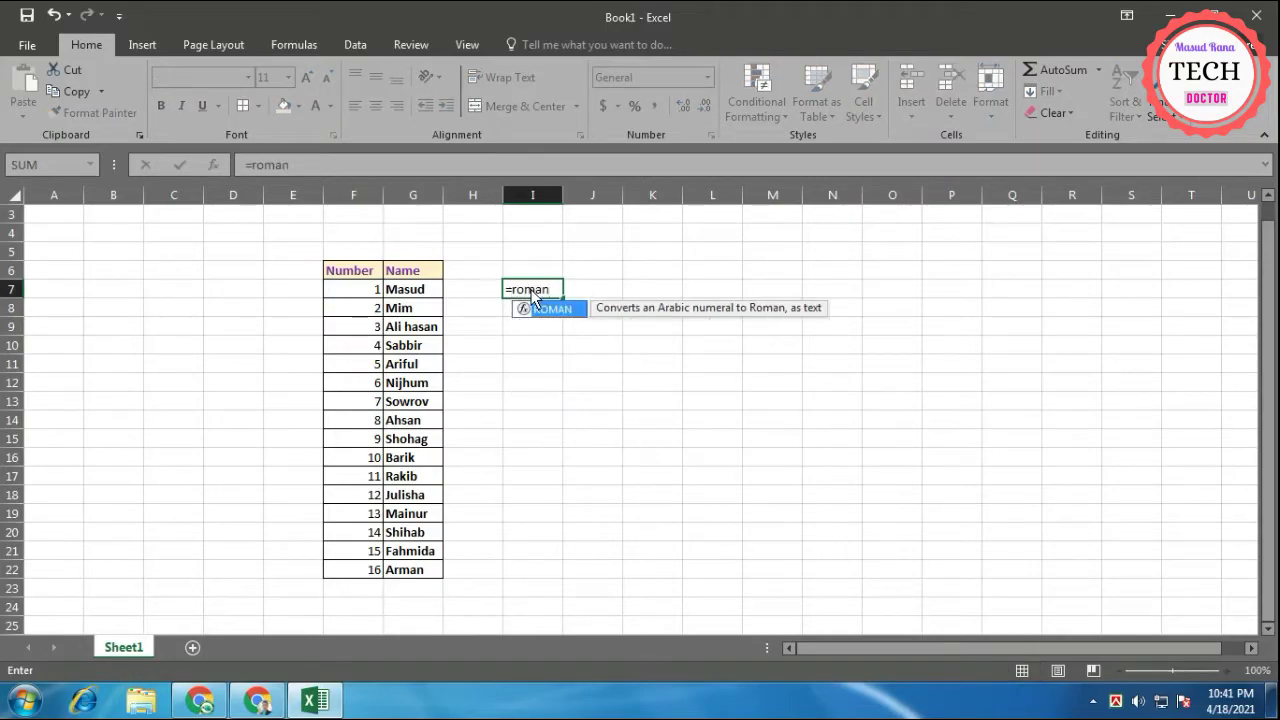
text(9)
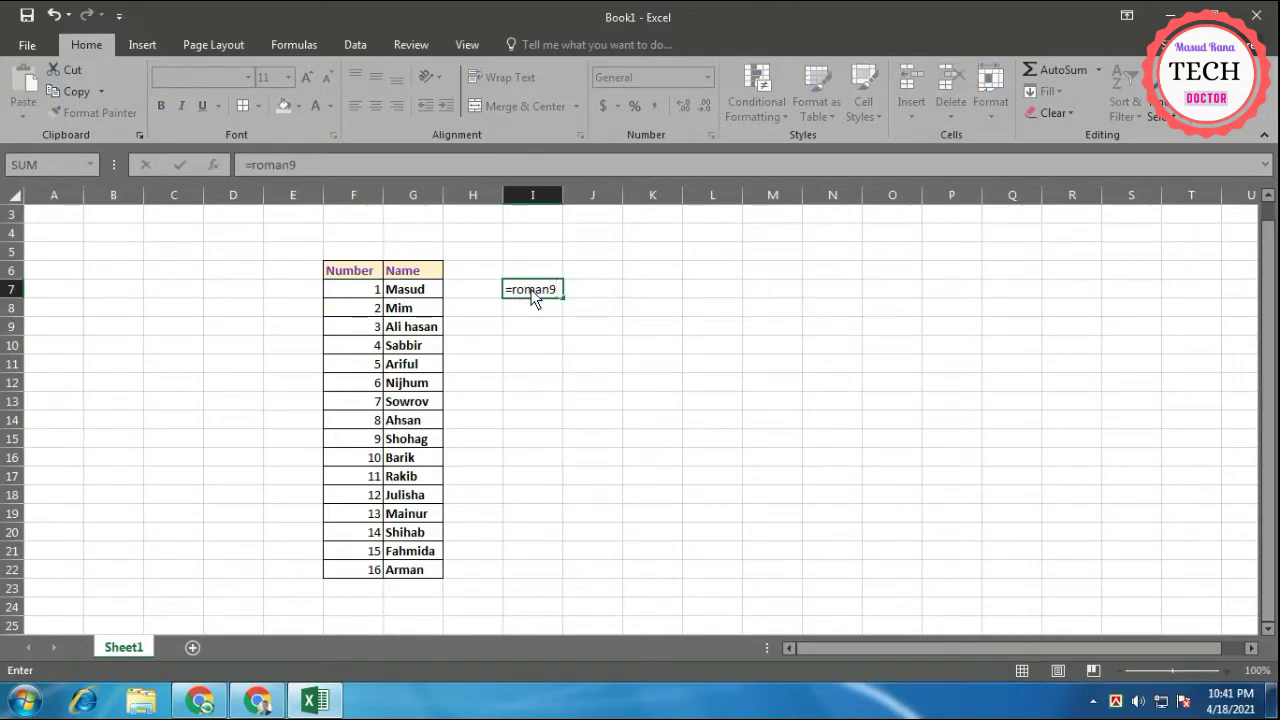
Complete =ROMAN(F7) in I7 so it shows I, then begin filling it down column I
key(BackSpace)
text(()
click(370, 293)
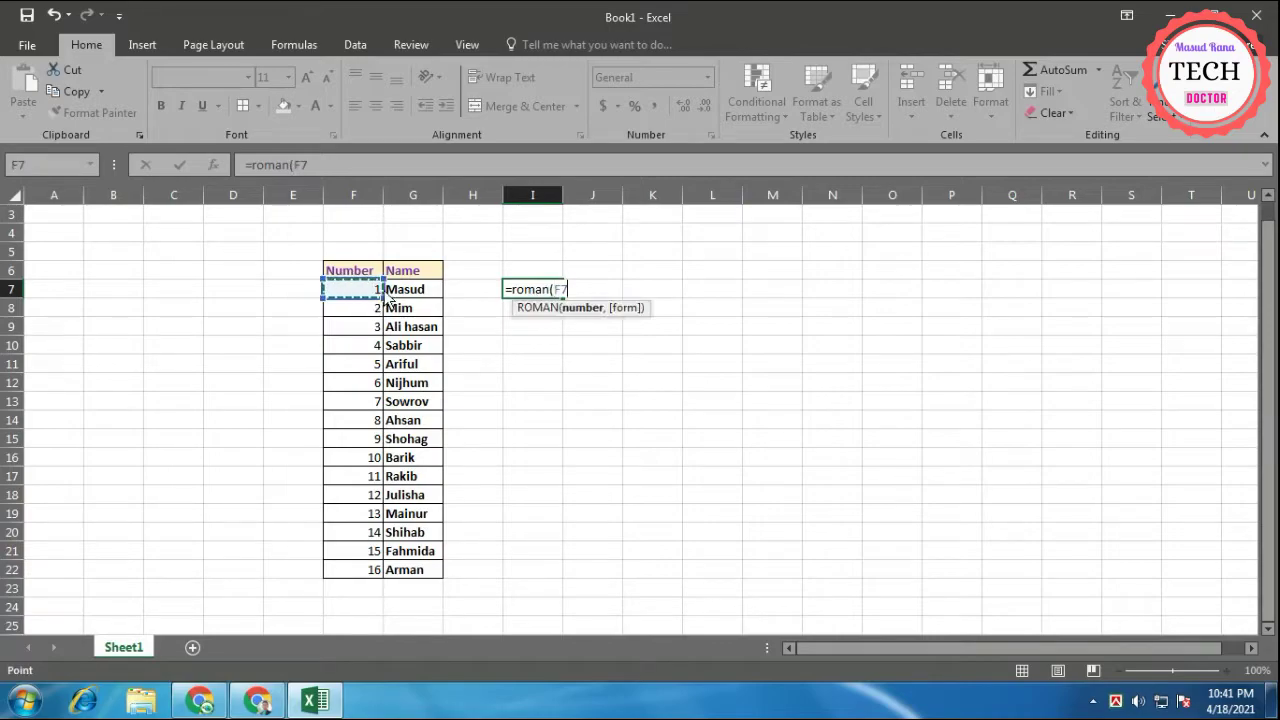
text())
key(Return)
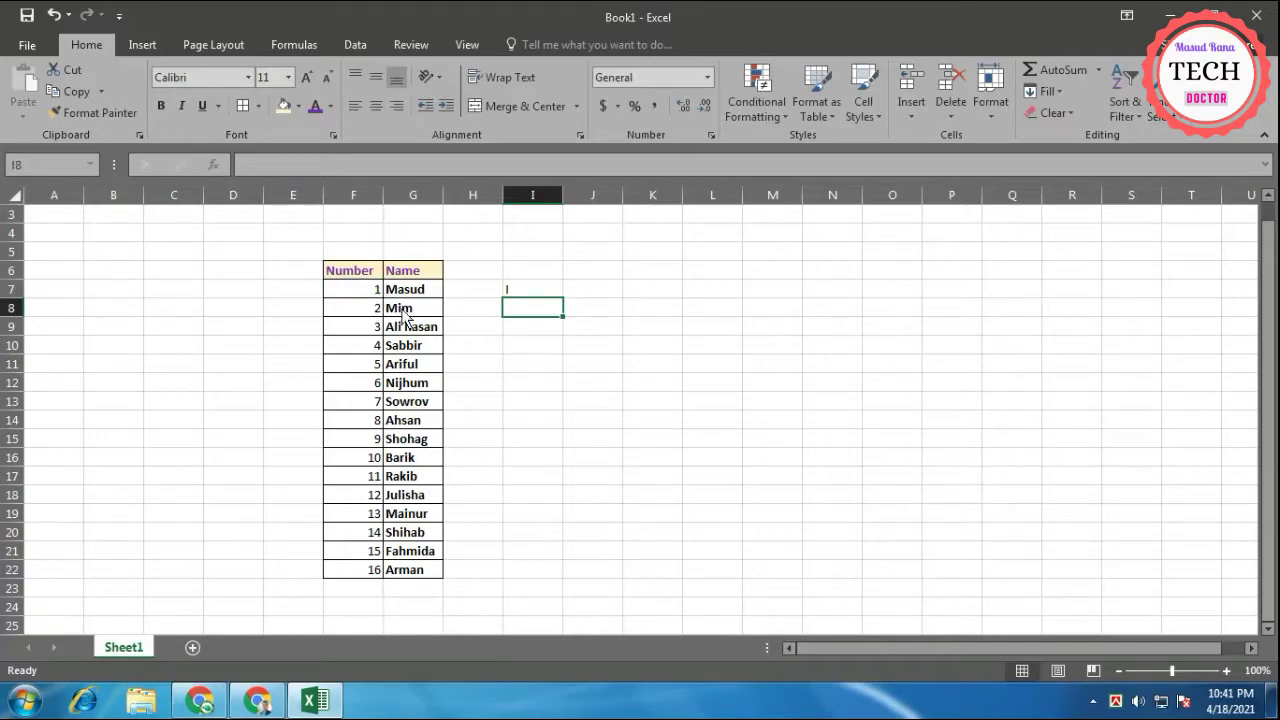
click(525, 293)
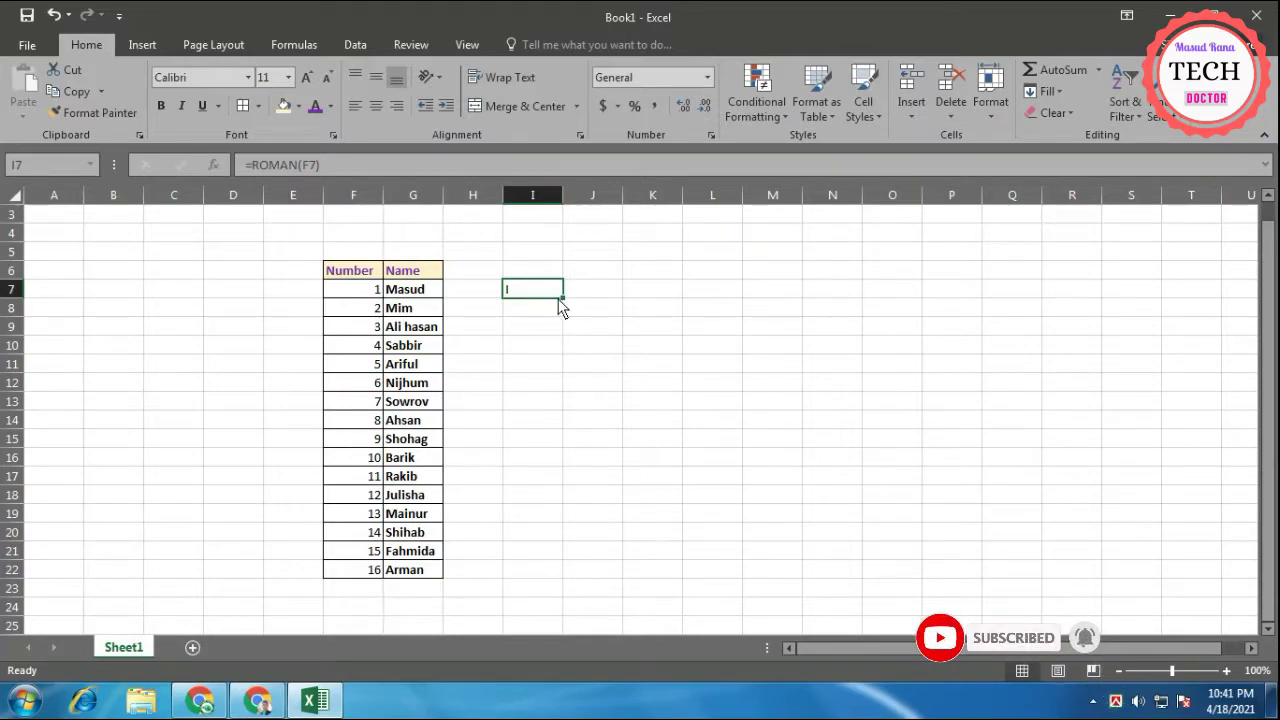
drag(562, 299, 550, 577)
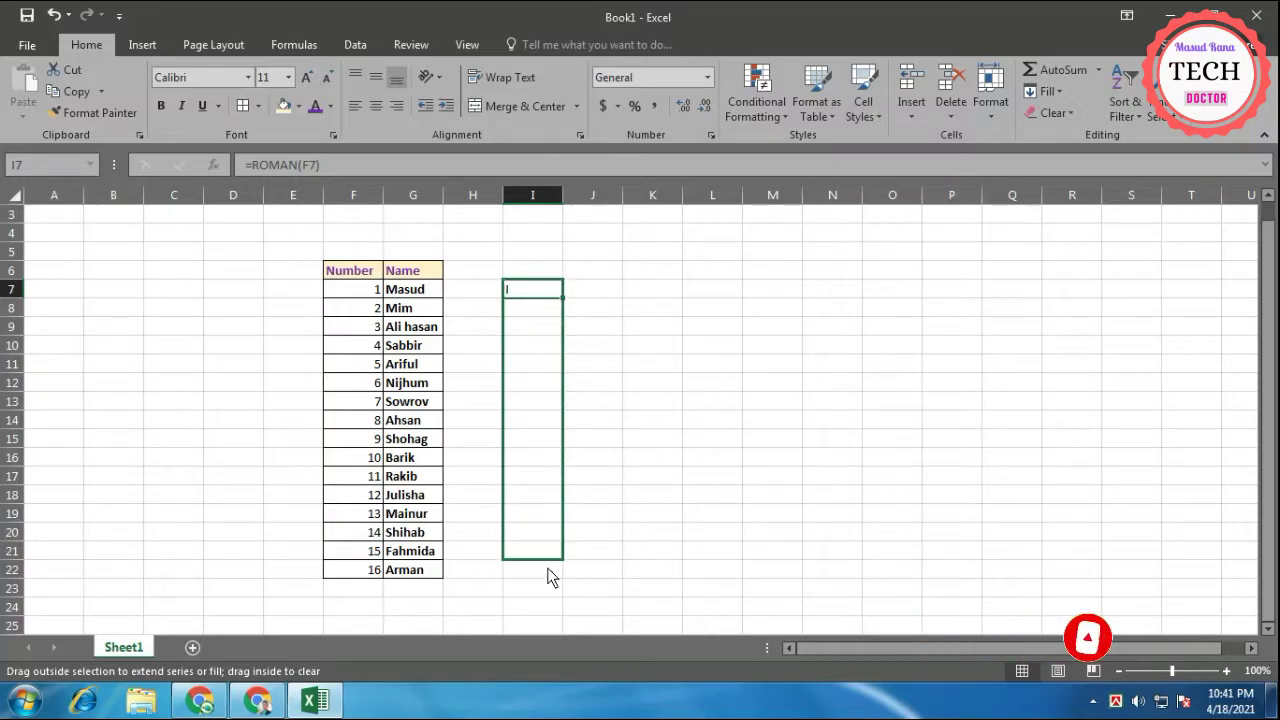
Fill =ROMAN(F7) from I7 down to I22, producing numerals I through XVI
drag(548, 577, 549, 580)
drag(534, 287, 533, 569)
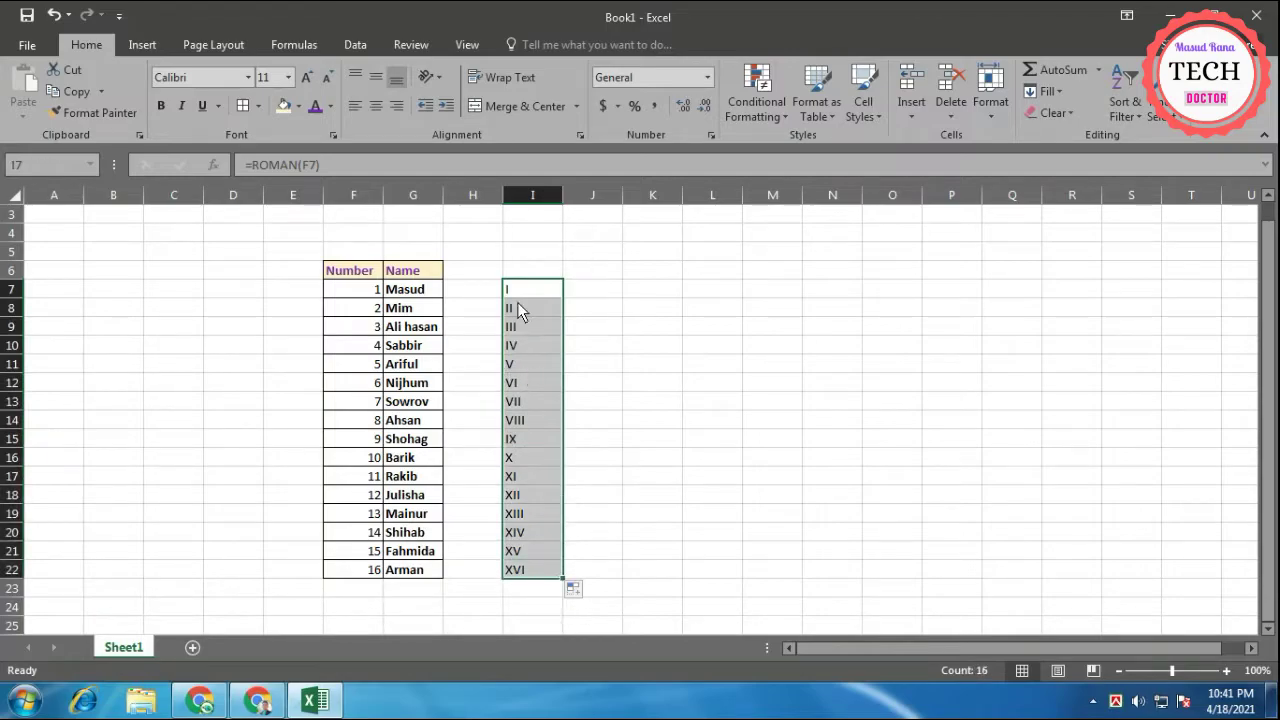
click(697, 420)
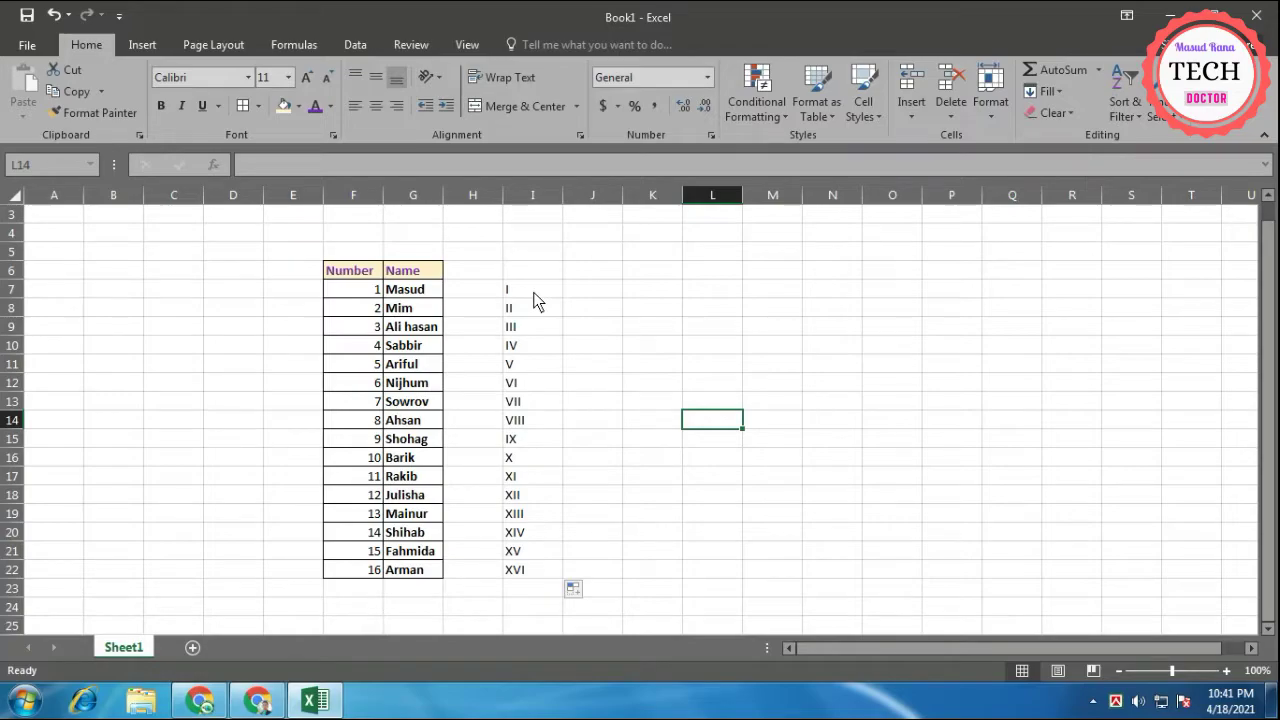
click(536, 298)
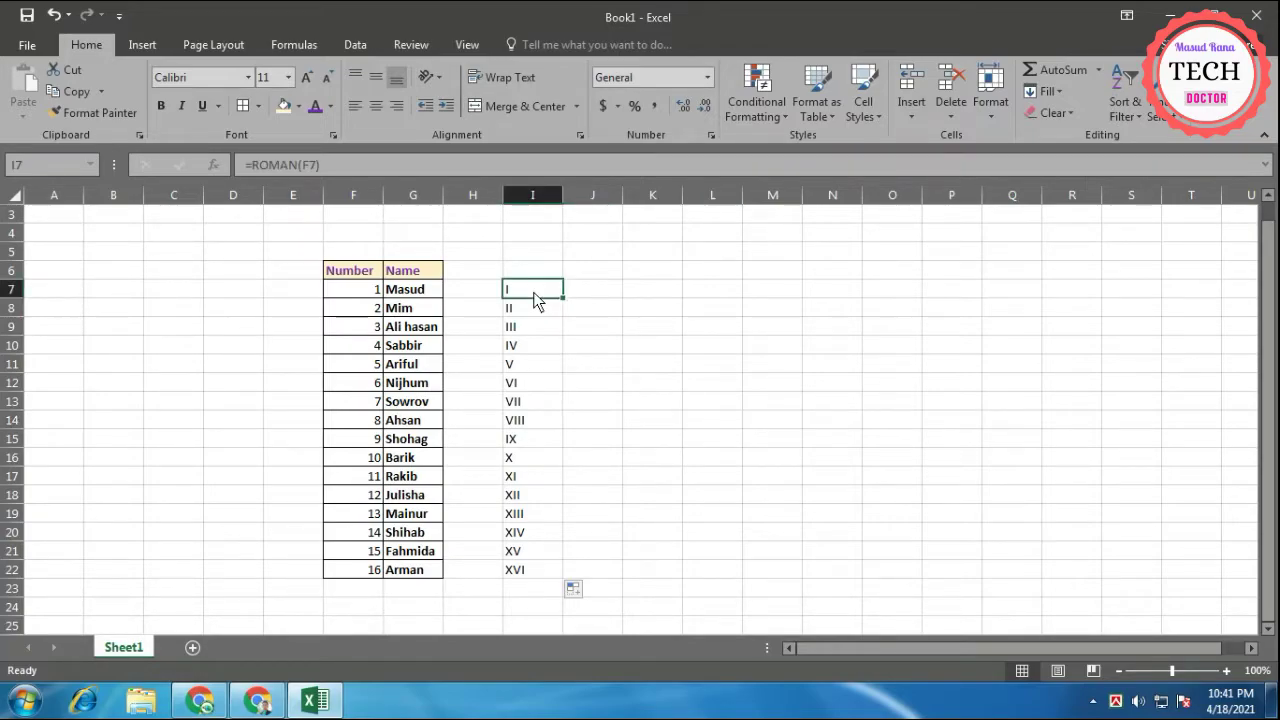
Edit I7 to =LOWER(ROMAN(F7)) so it displays a lowercase i
double_click(536, 298)
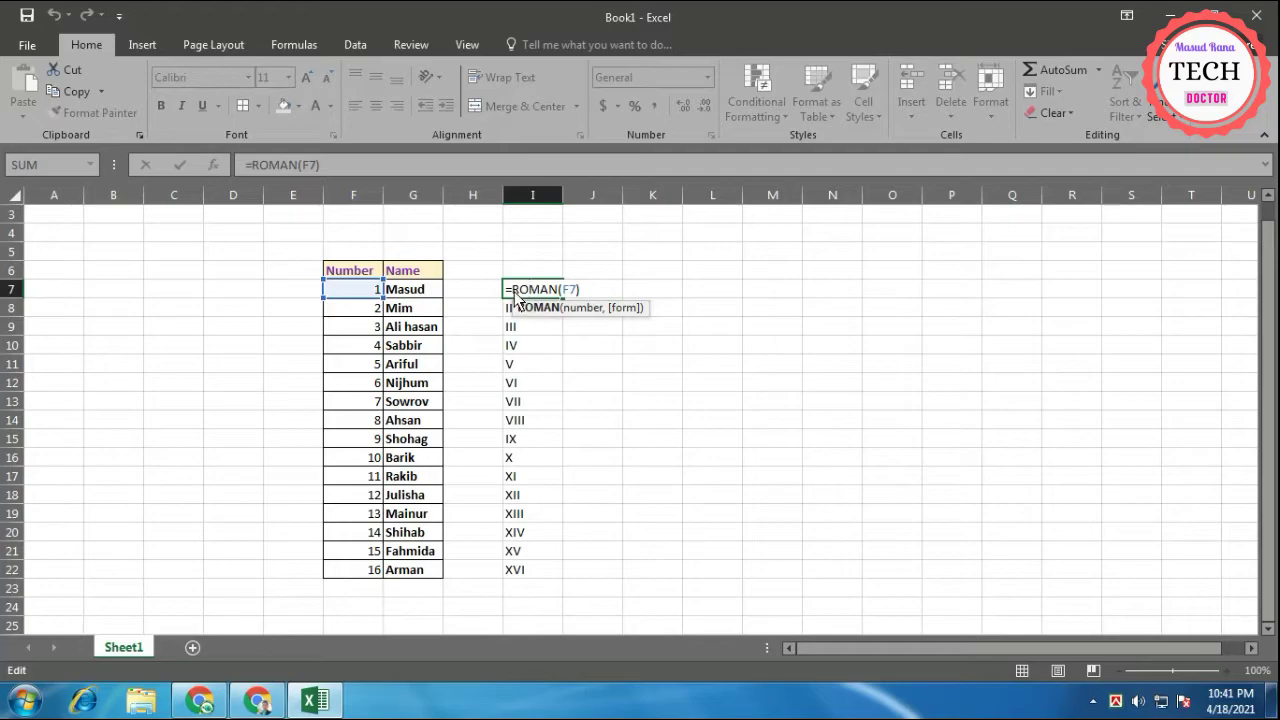
key(Left)
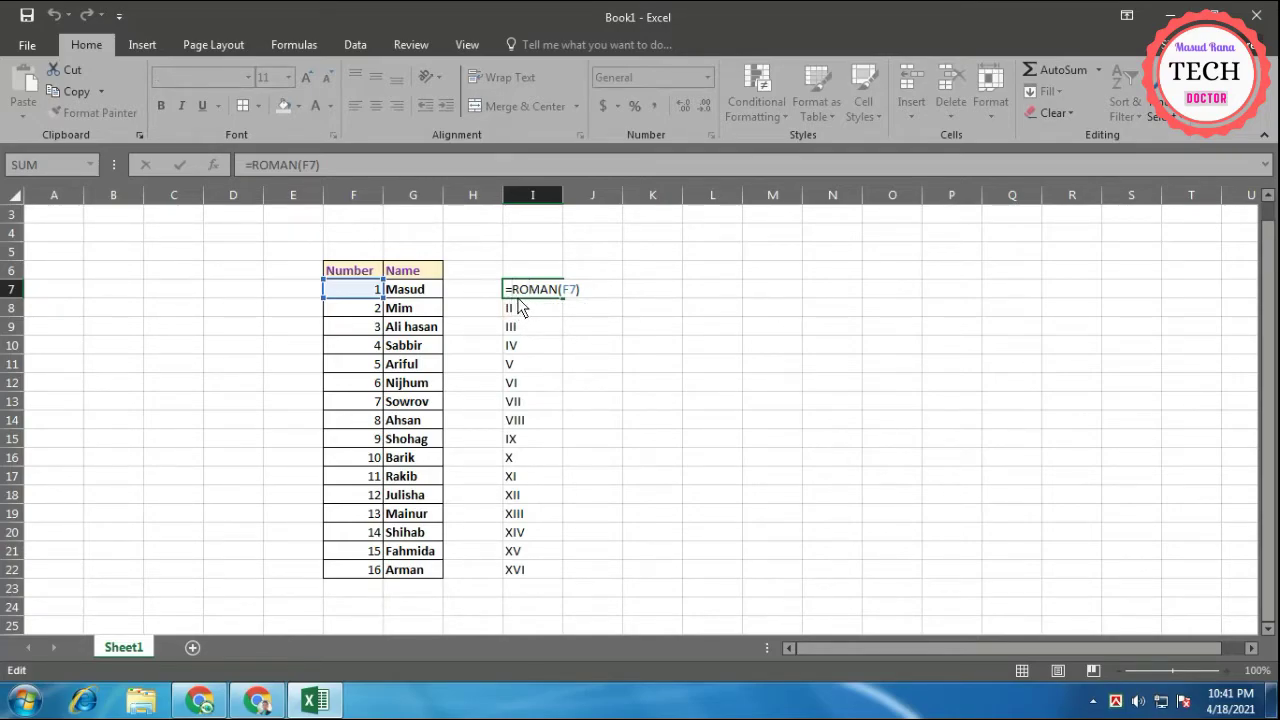
text(lower)
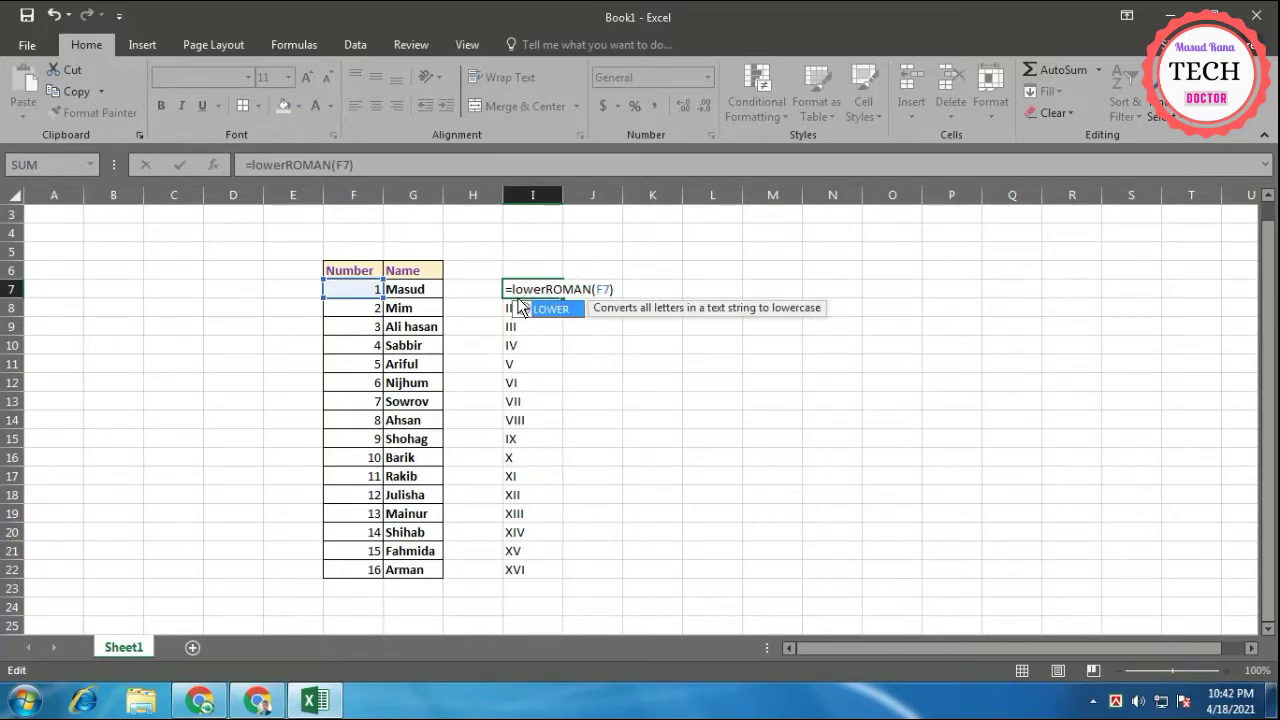
text(()
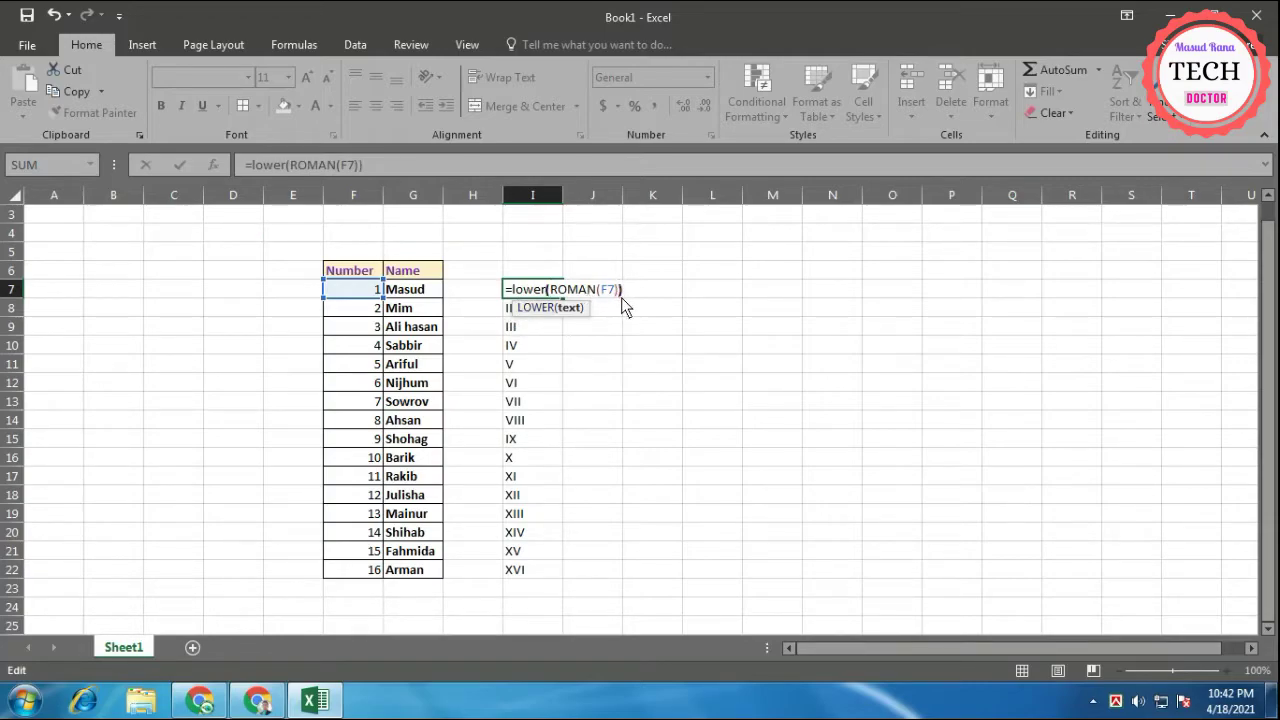
key(Return)
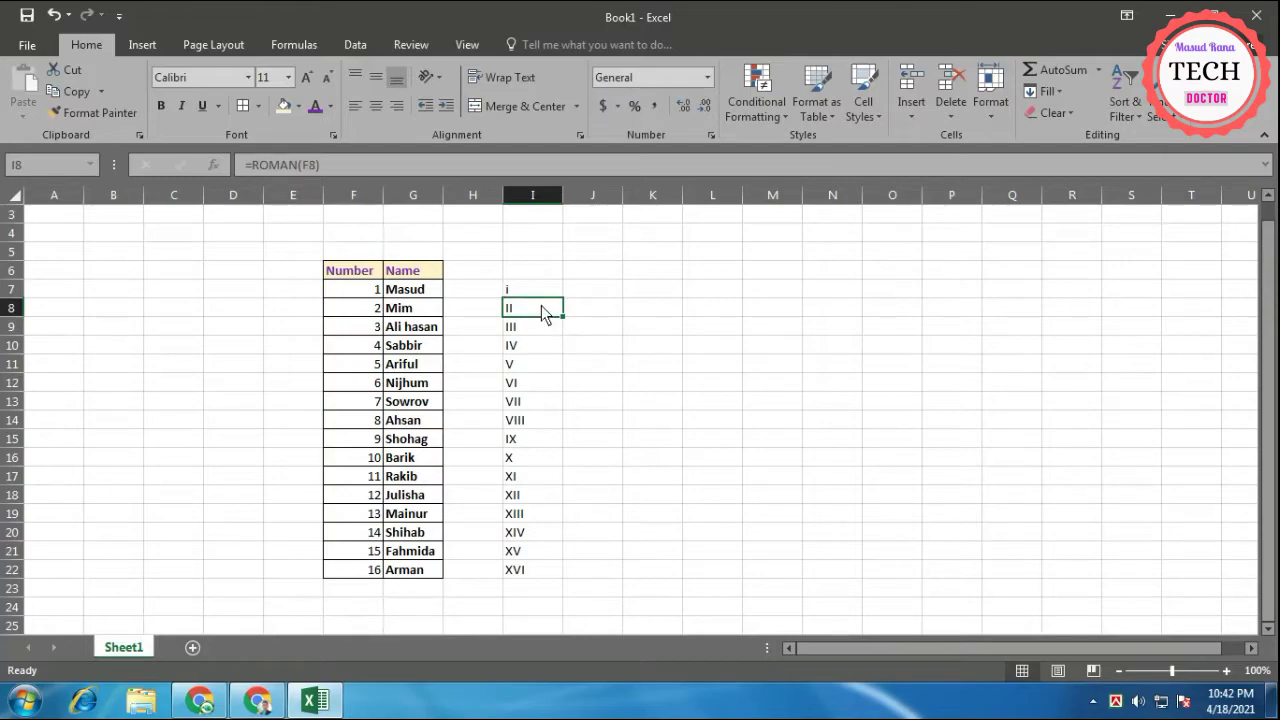
Copy =LOWER(ROMAN(F7)) from I7 down to I22, giving i through xvi
click(542, 294)
drag(562, 298, 551, 588)
click(652, 551)
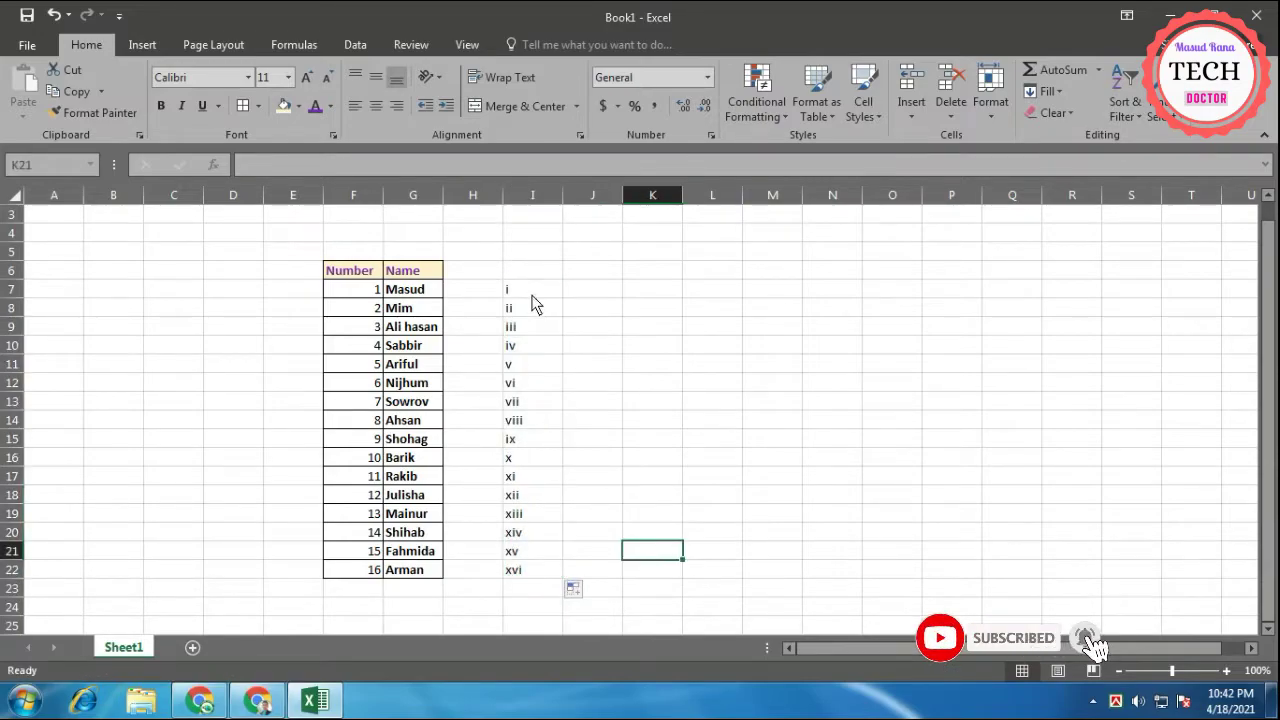
Select the sixteen lowercase numerals in I7:I22, checking them against column F's numbers
drag(532, 294, 538, 570)
click(617, 391)
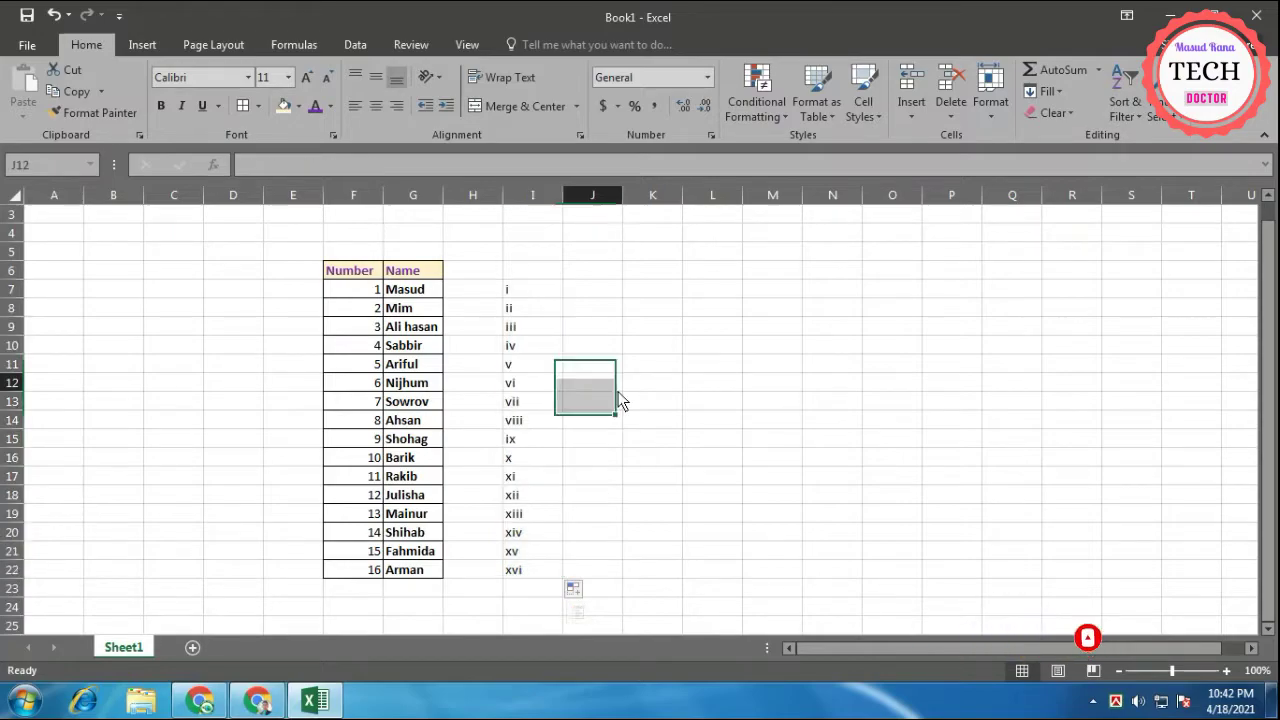
click(608, 512)
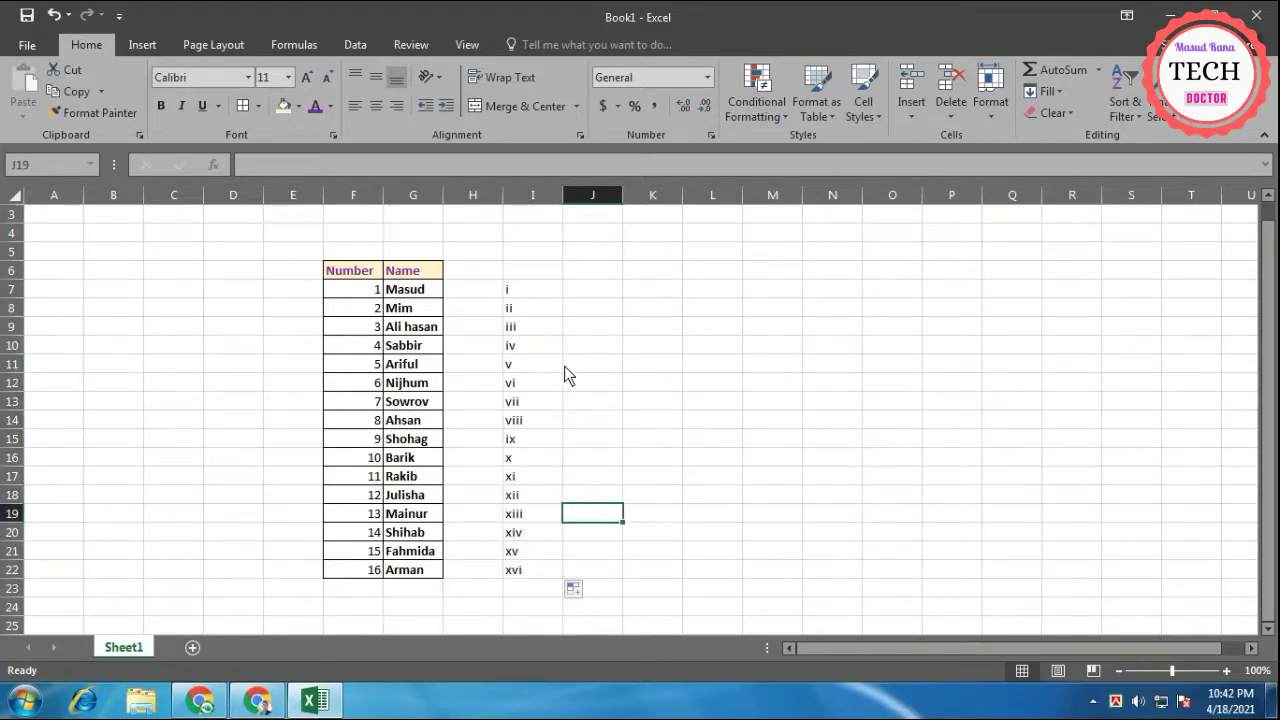
drag(370, 292, 371, 569)
click(602, 476)
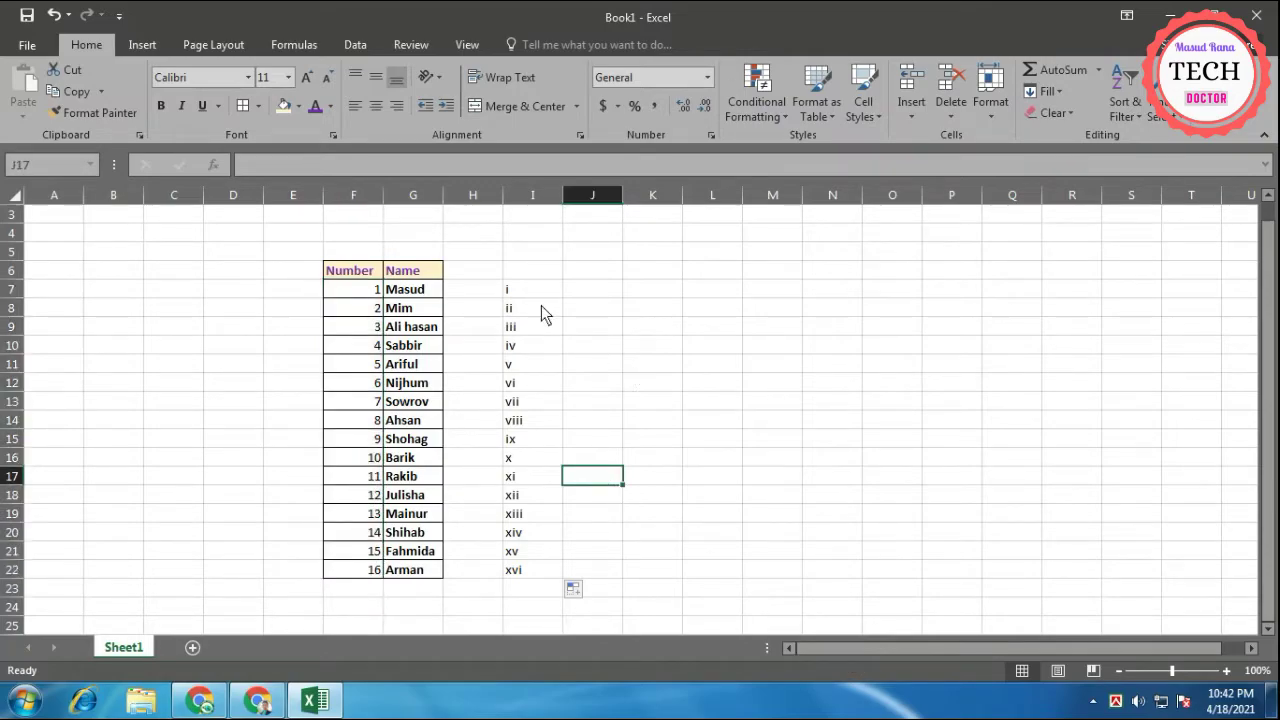
drag(525, 289, 537, 585)
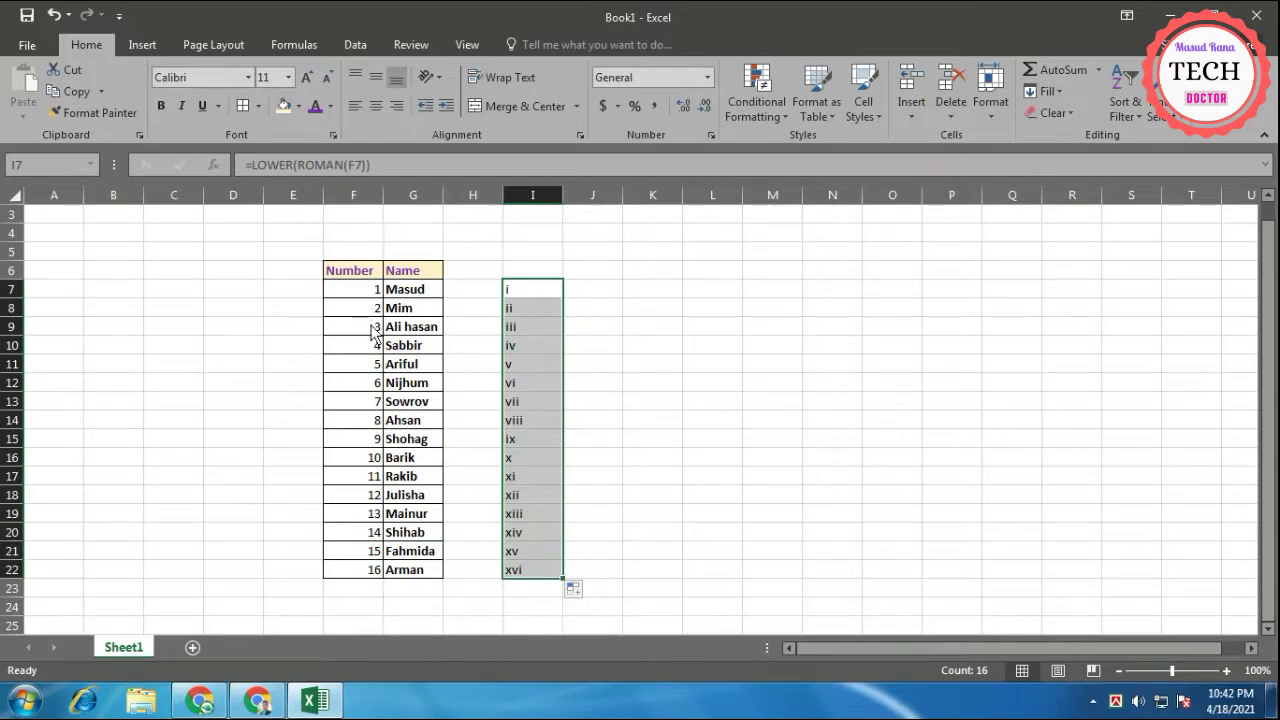
drag(370, 290, 372, 478)
click(705, 440)
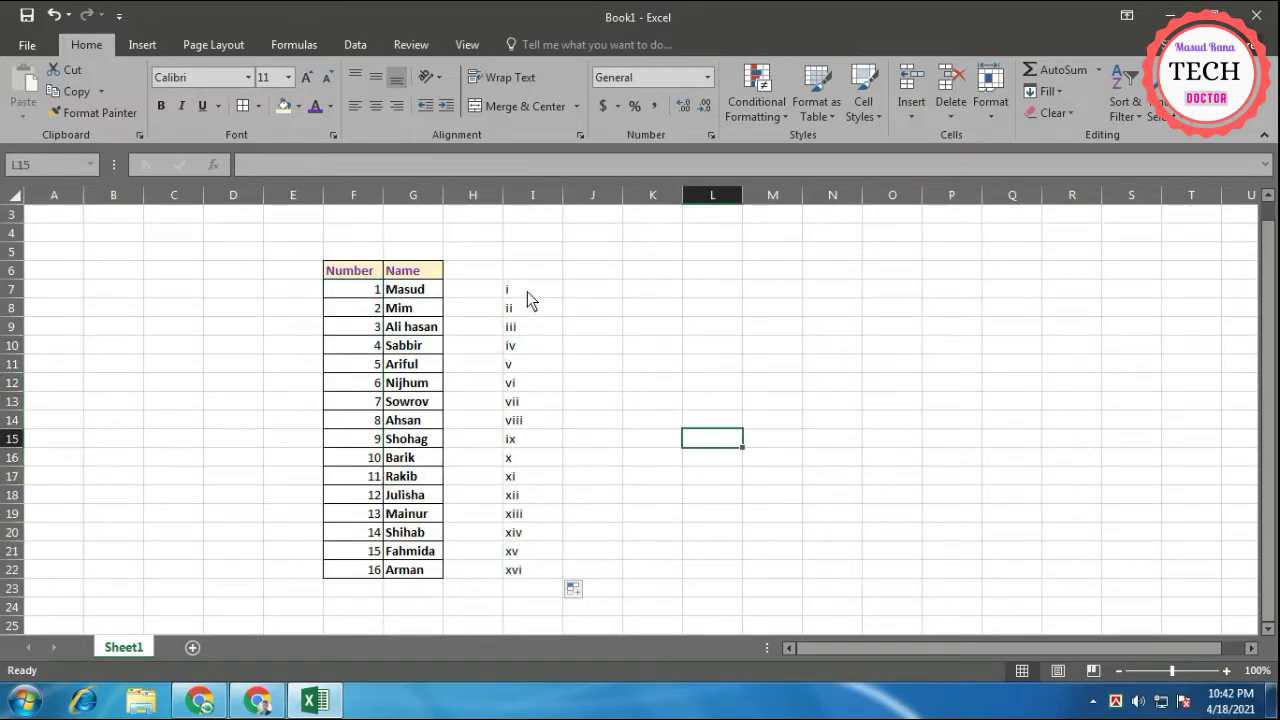
drag(527, 291, 515, 580)
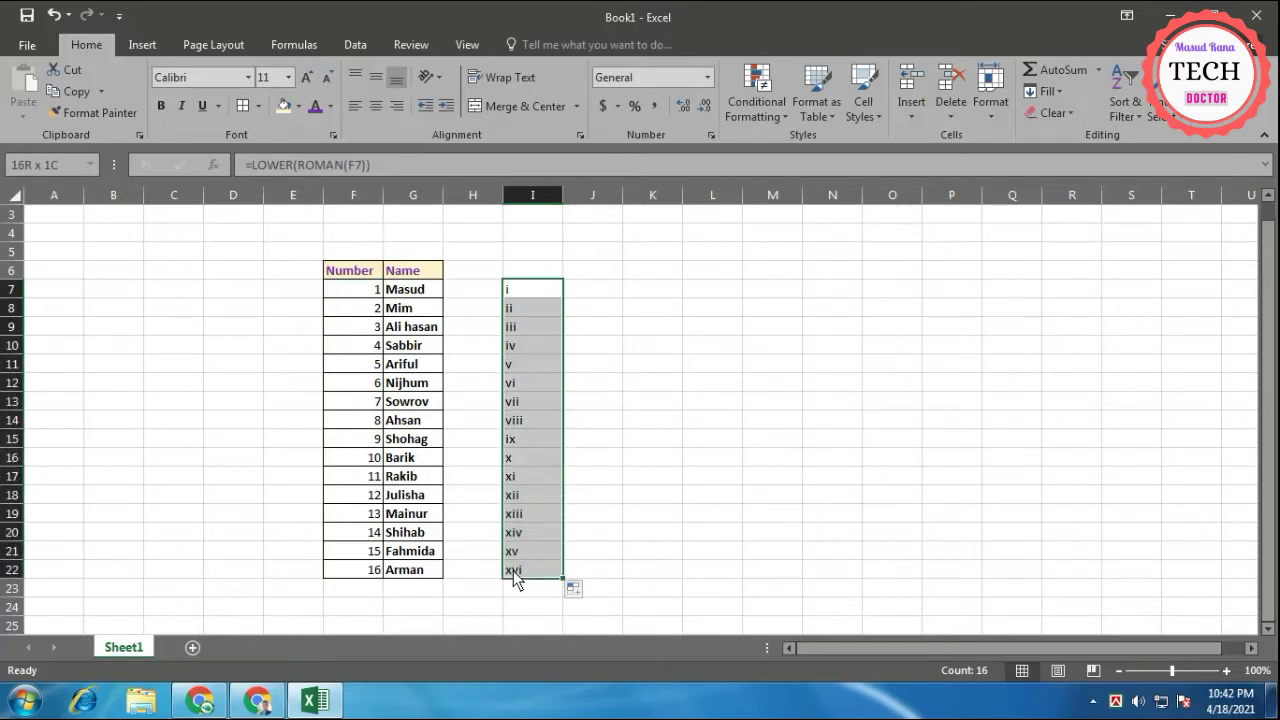
Copy I7:I22 and Paste Special as Values into F7, replacing 1–16 with i–xvi
key(ctrl+c)
click(627, 400)
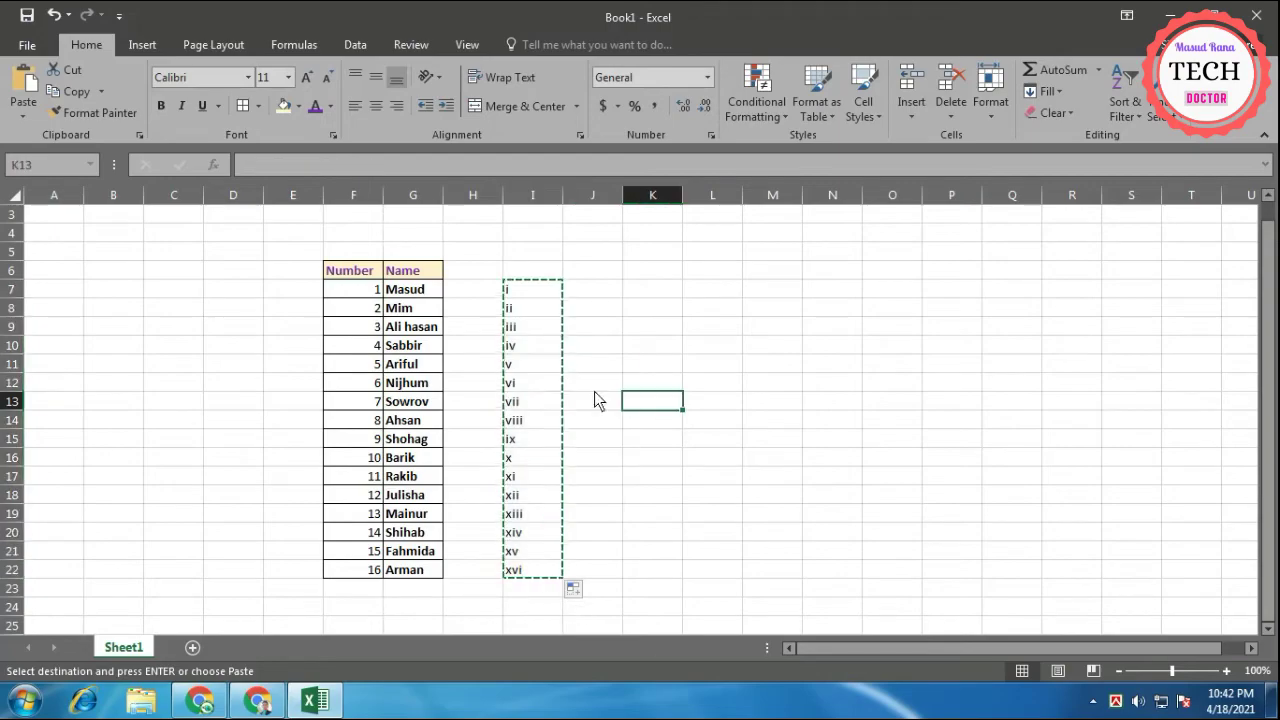
click(650, 495)
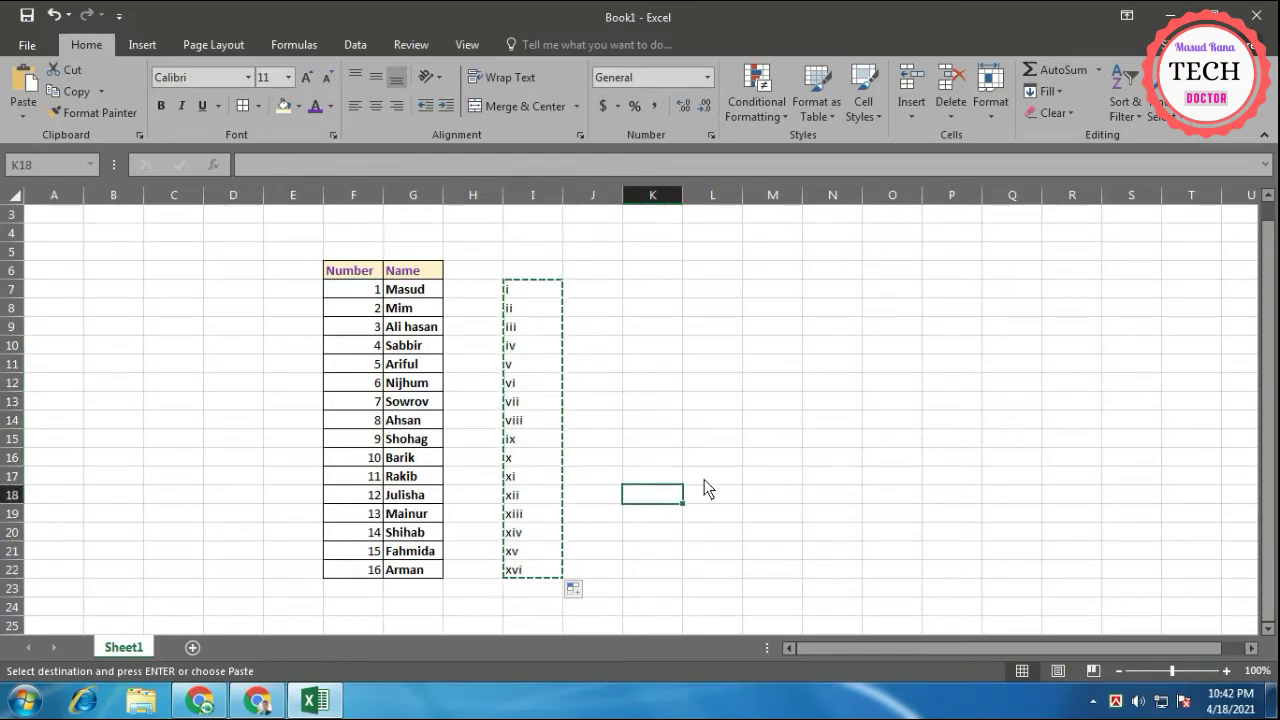
click(370, 297)
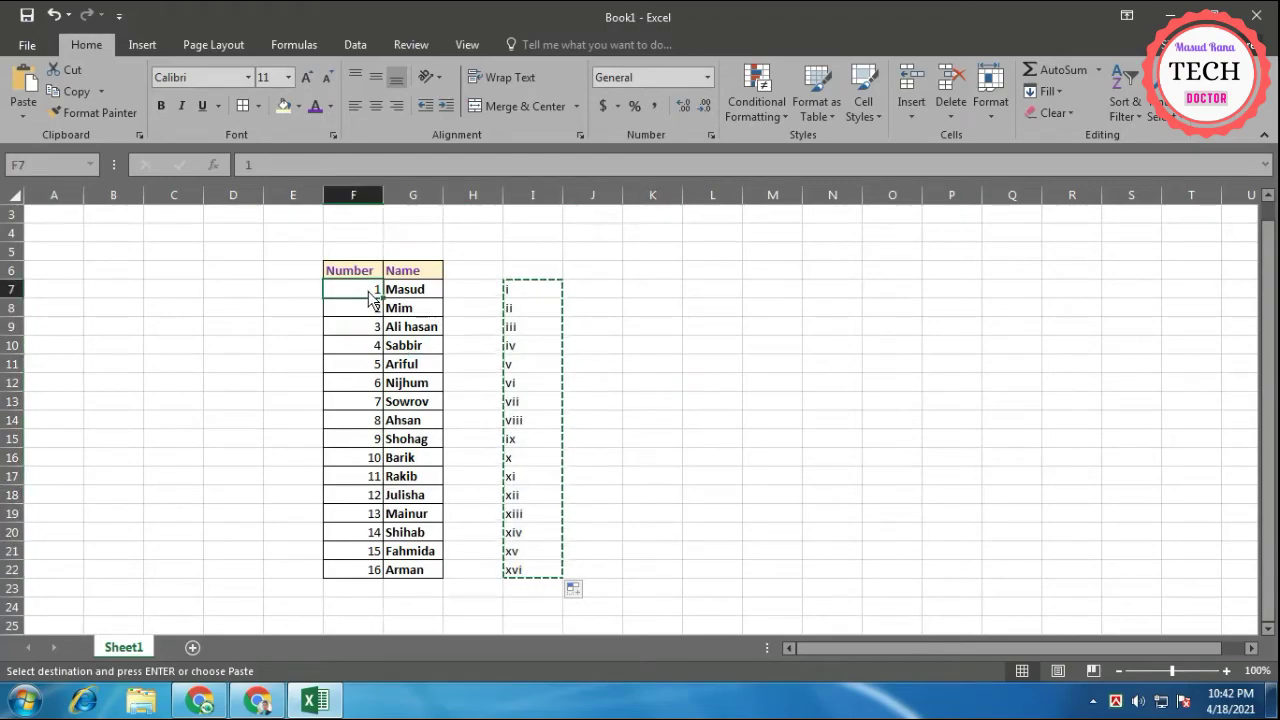
right_click(370, 297)
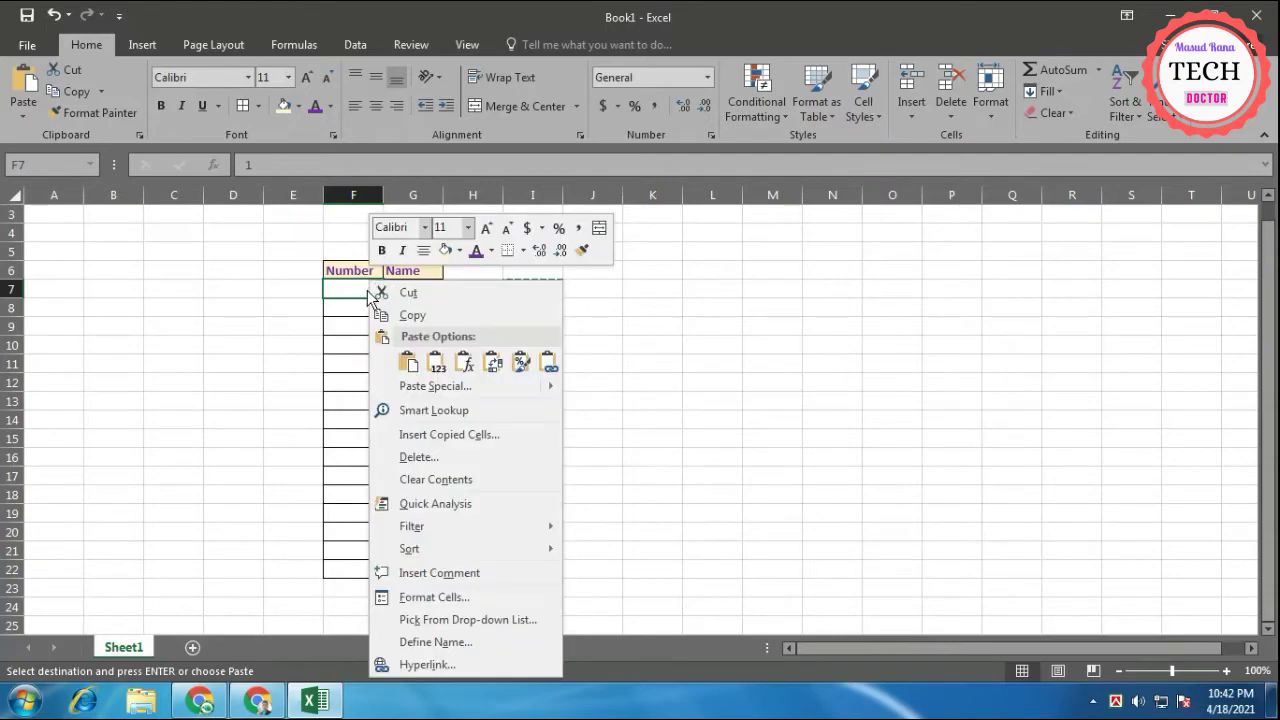
mouse_move(418, 395)
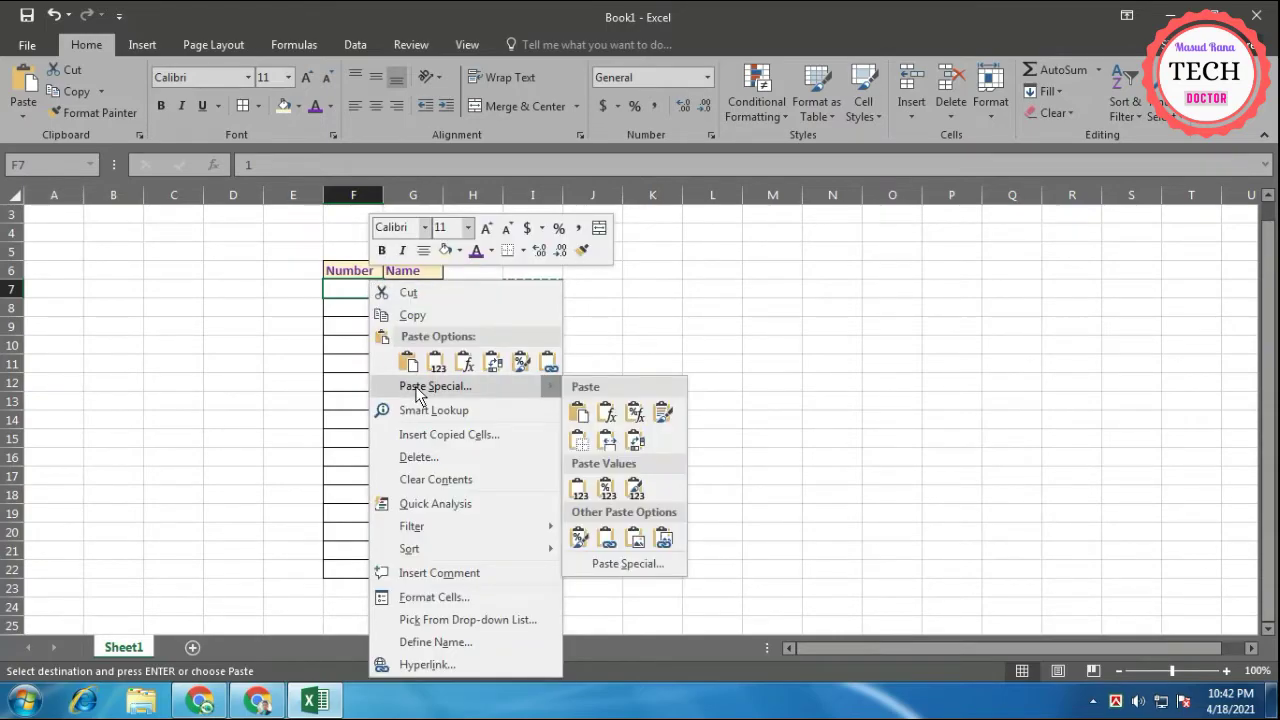
click(418, 395)
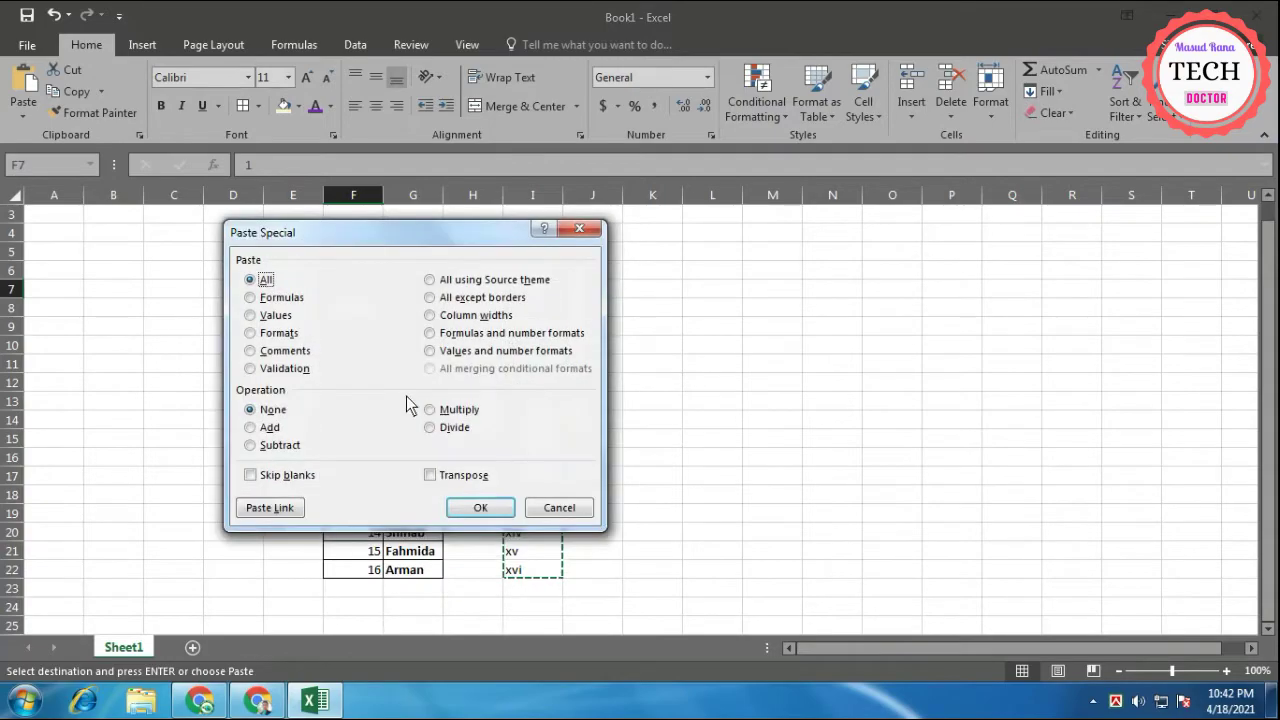
click(267, 317)
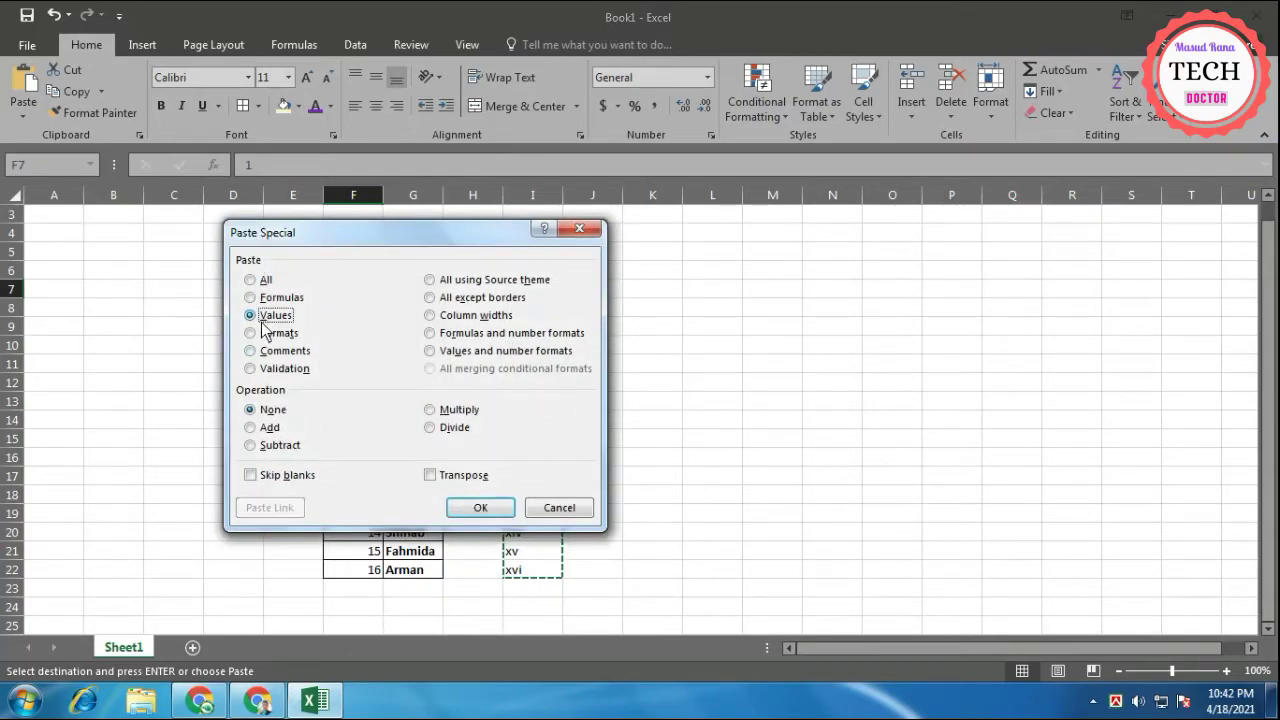
click(479, 508)
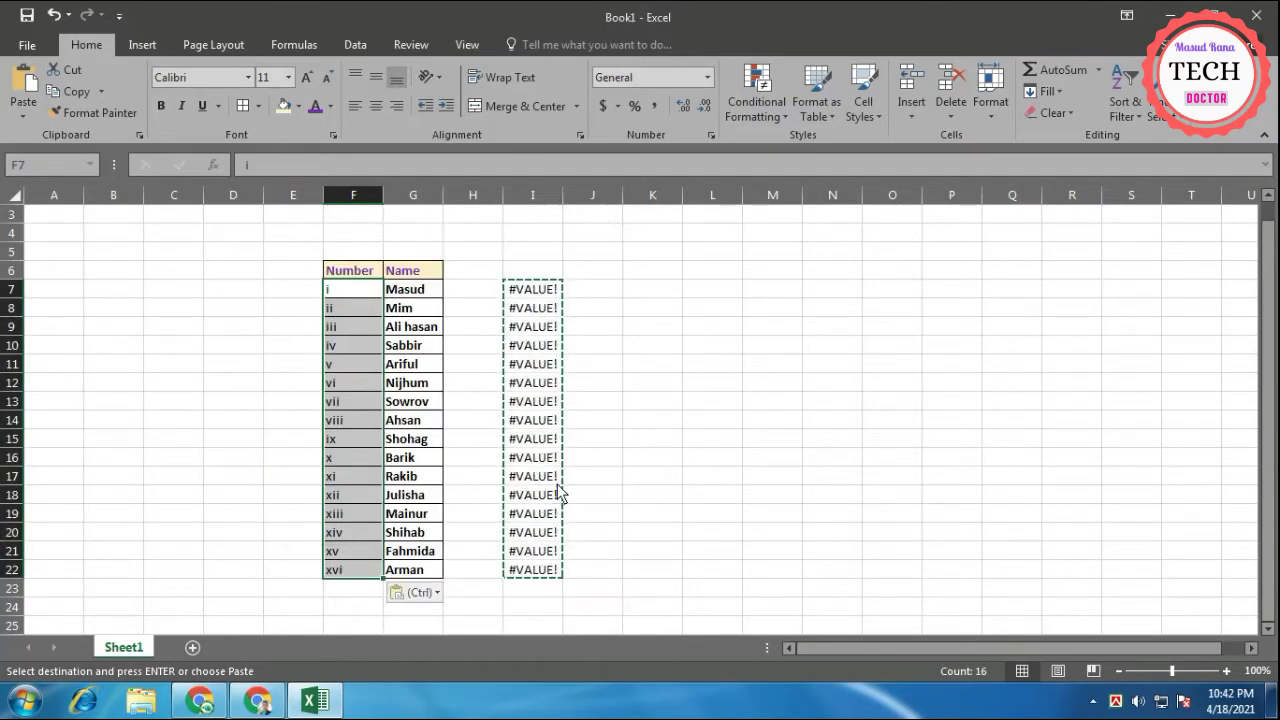
click(665, 441)
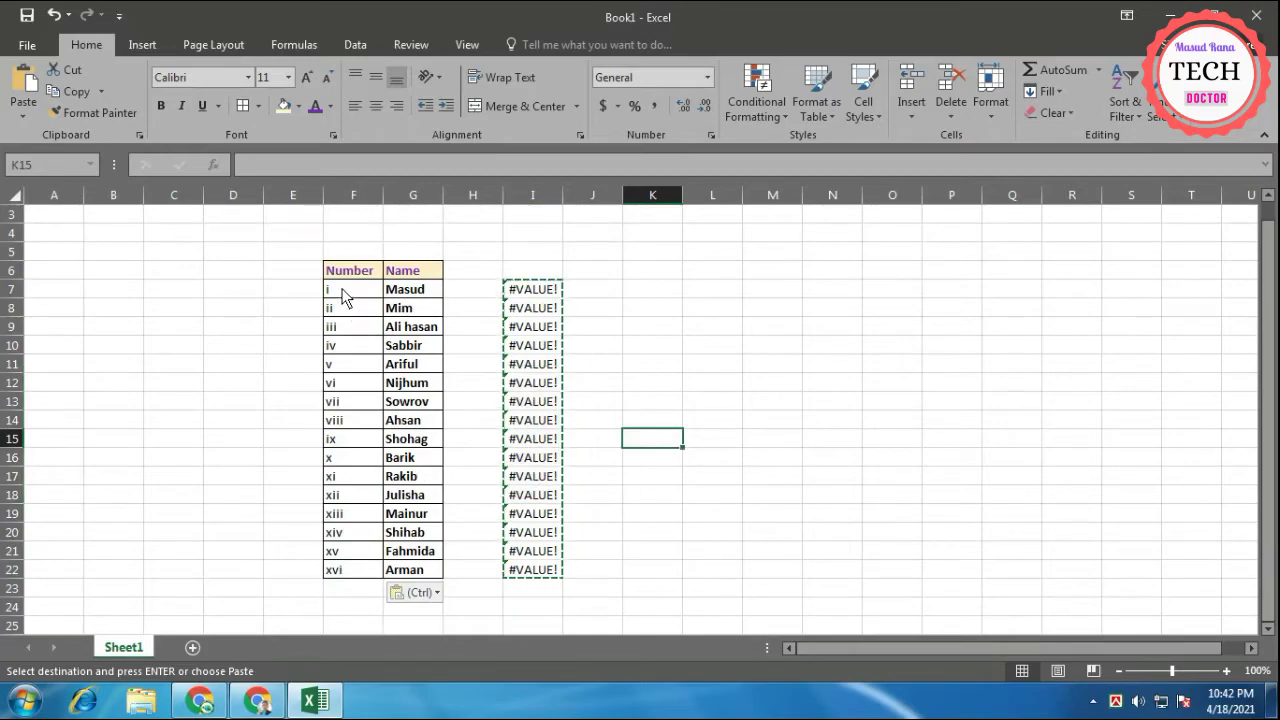
Delete the #VALUE! formulas in I7:I22, leaving the i–xvi numbers and names
drag(340, 289, 350, 584)
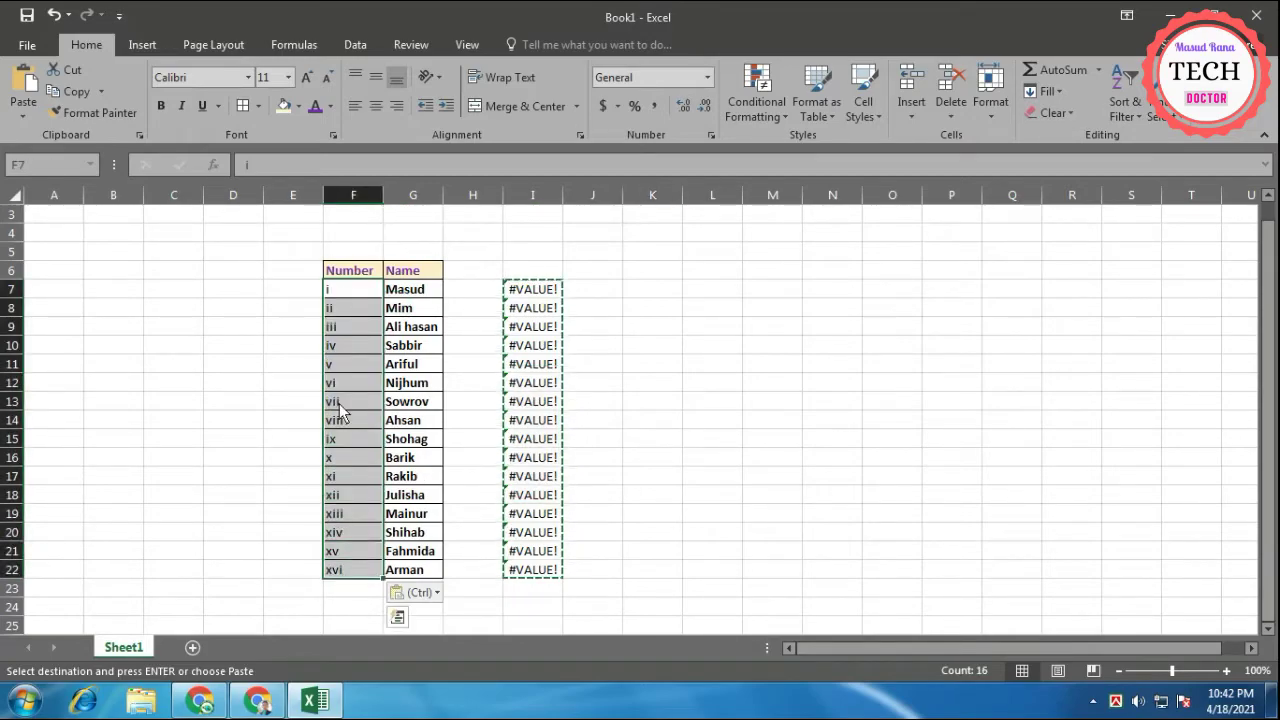
click(222, 302)
drag(530, 289, 535, 532)
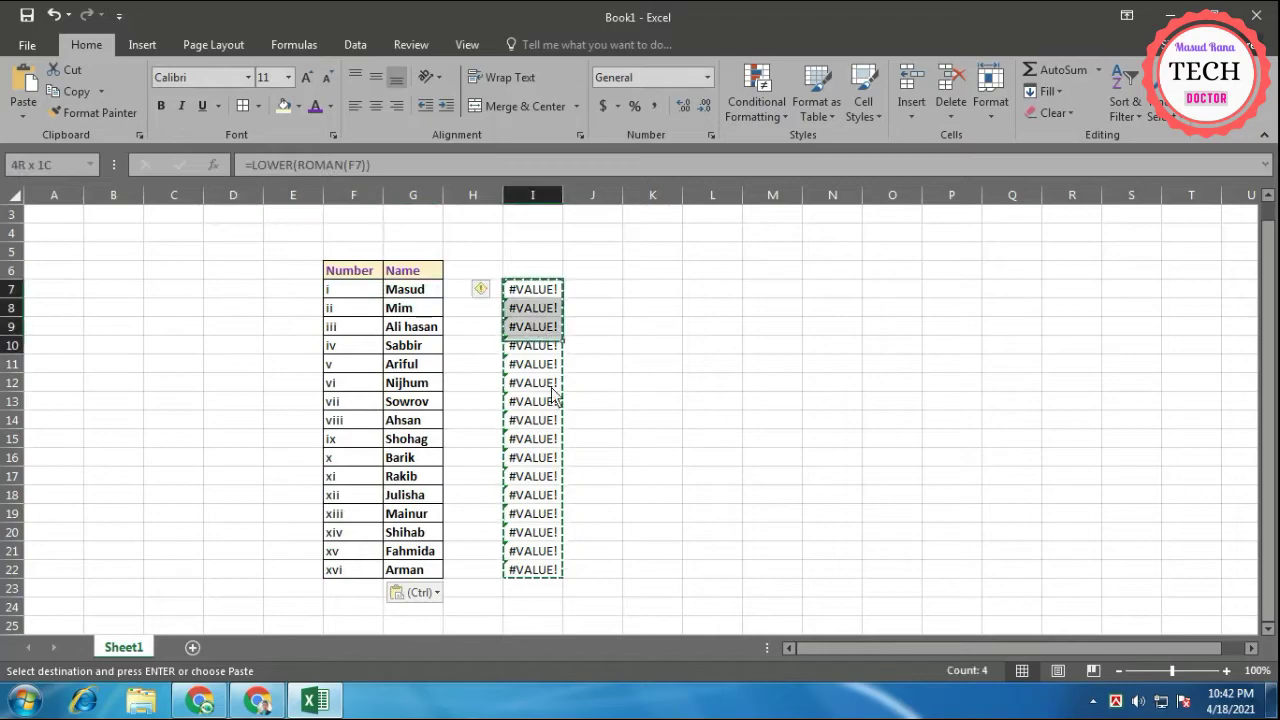
key(Delete)
click(666, 476)
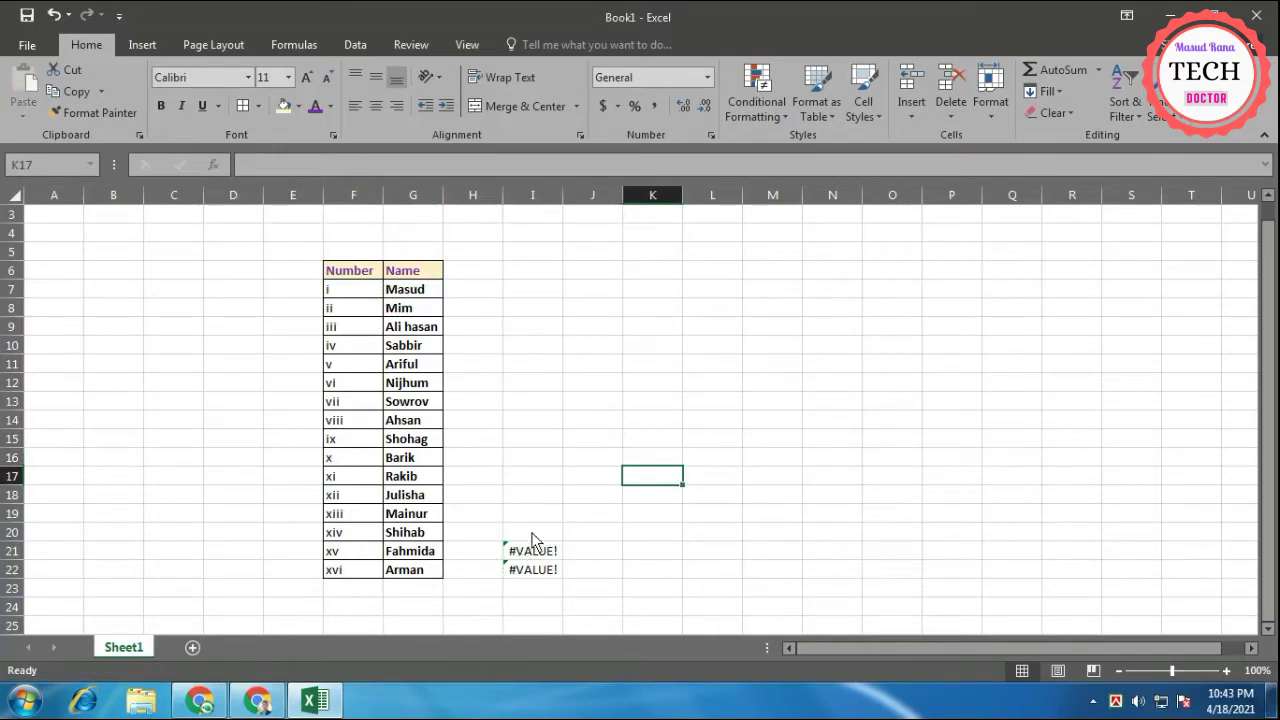
drag(533, 551, 533, 569)
key(Delete)
click(625, 461)
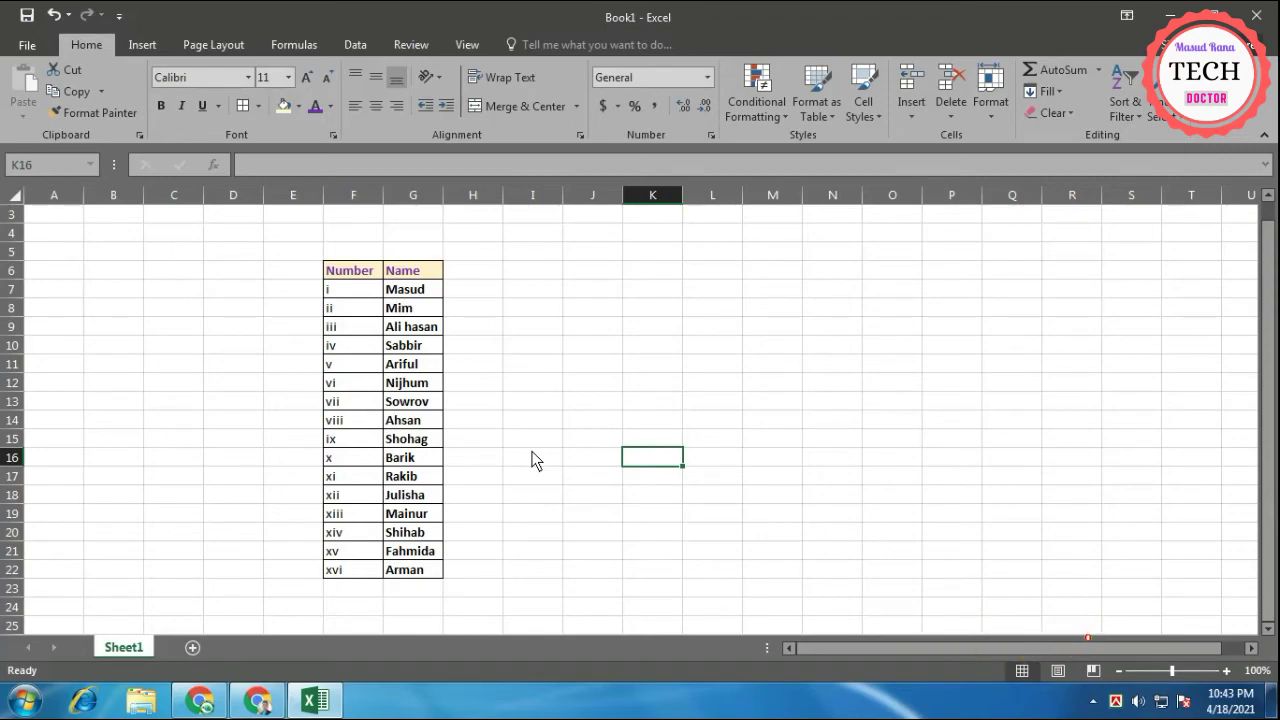
click(1093, 701)
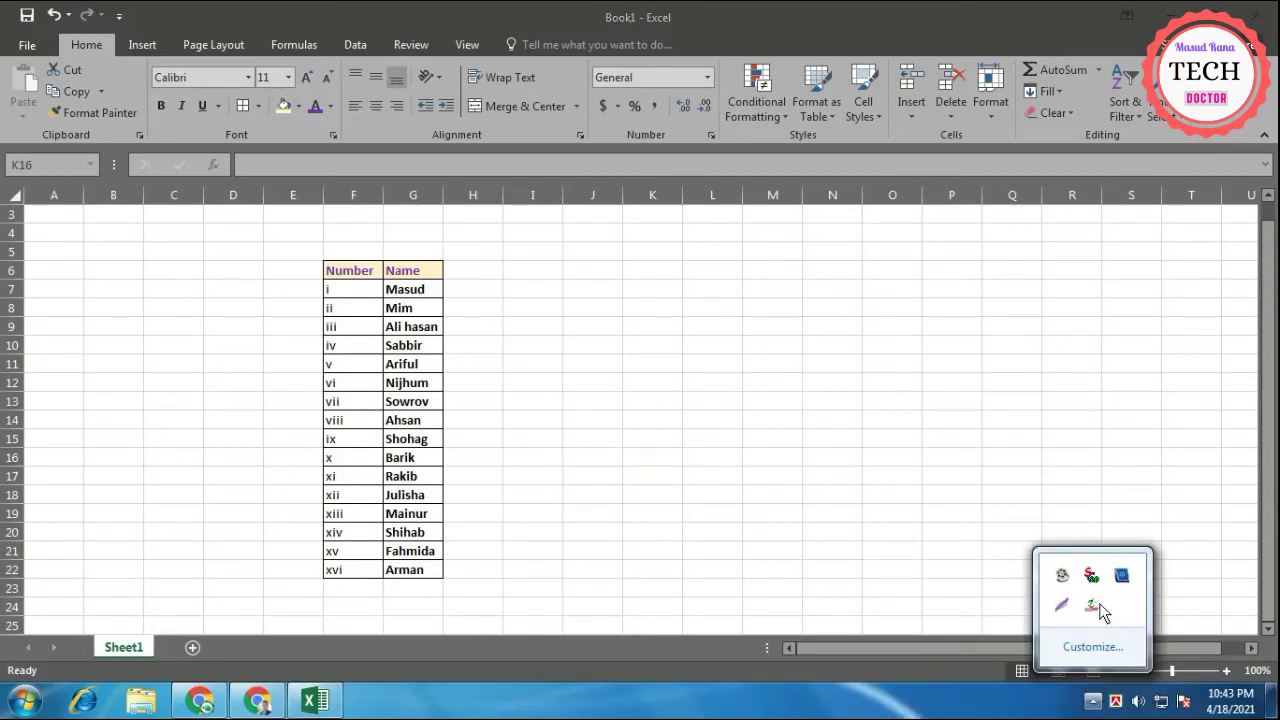